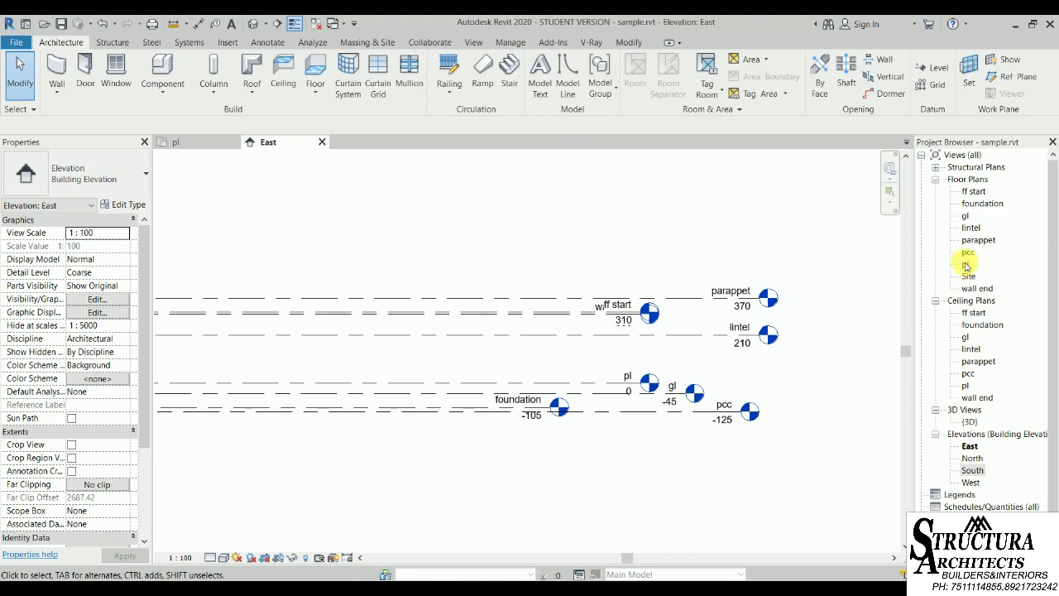
Open the pl floor plan and frame it with pan and zoom.
double_click(965, 265)
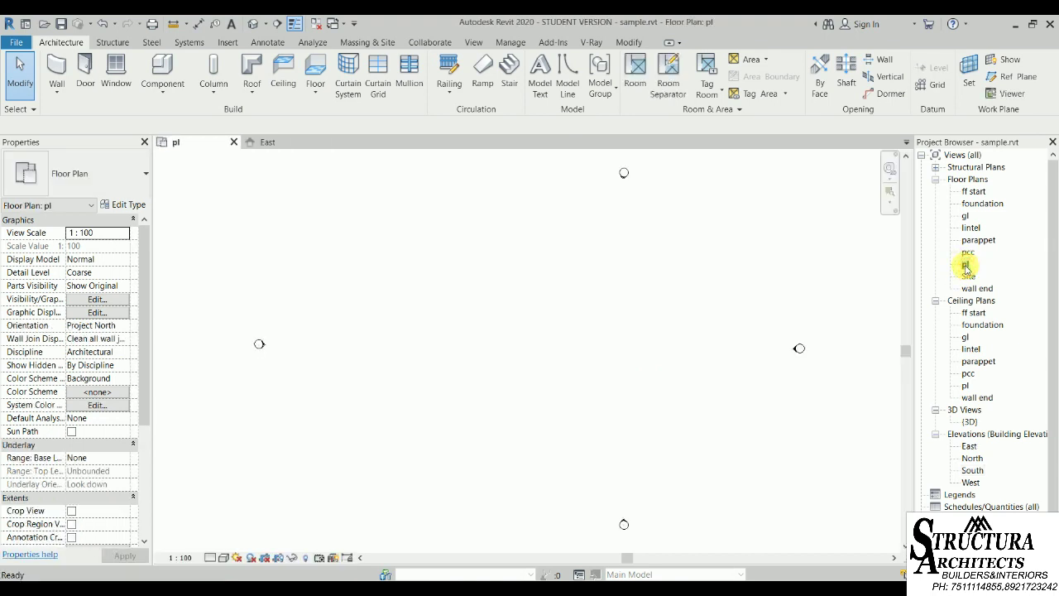
middle_click_drag(409, 360, 387, 369)
scroll(483, 354, "up", 2)
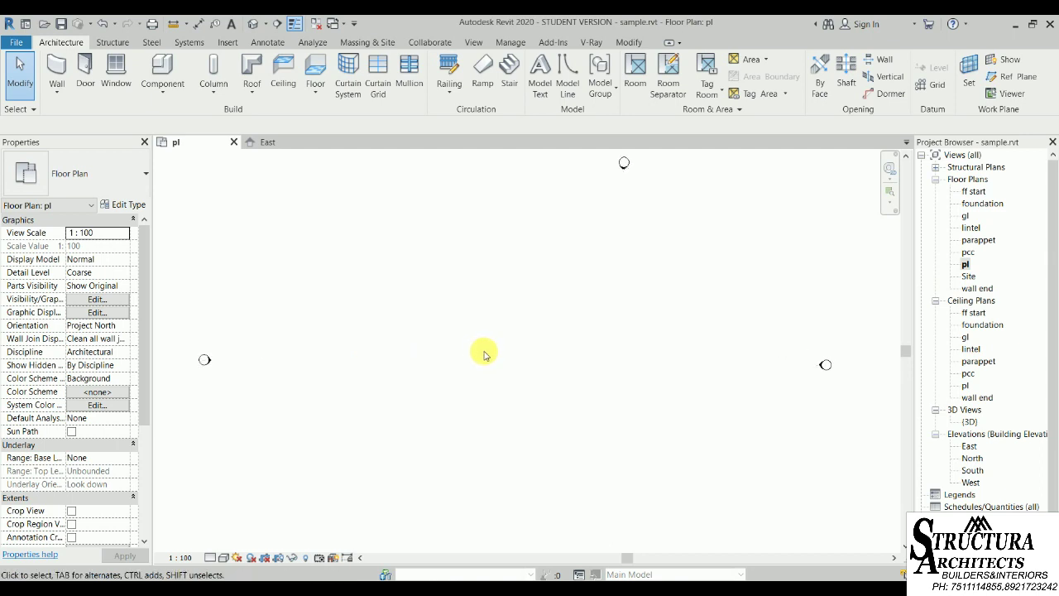
scroll(484, 355, "up", 1)
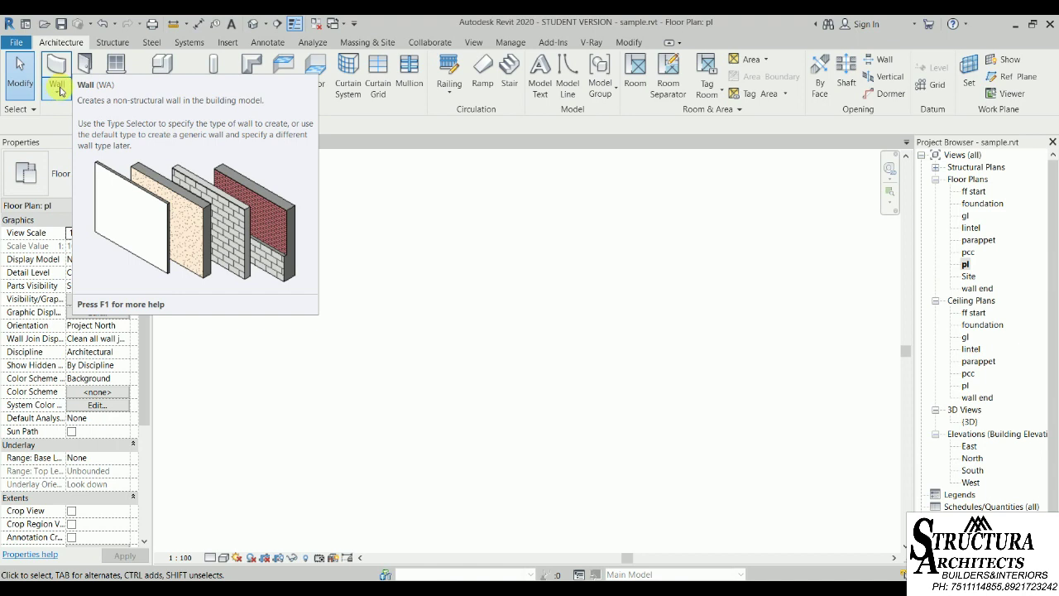
Start an Architectural wall, keeping Generic - 200mm as the wall type.
left_click(59, 91)
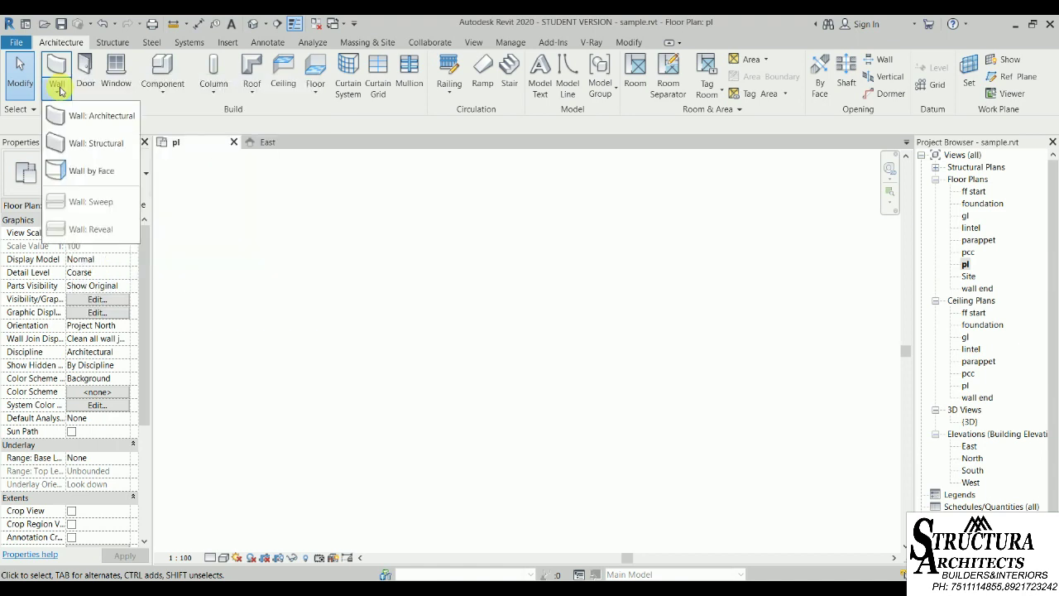
left_click(88, 121)
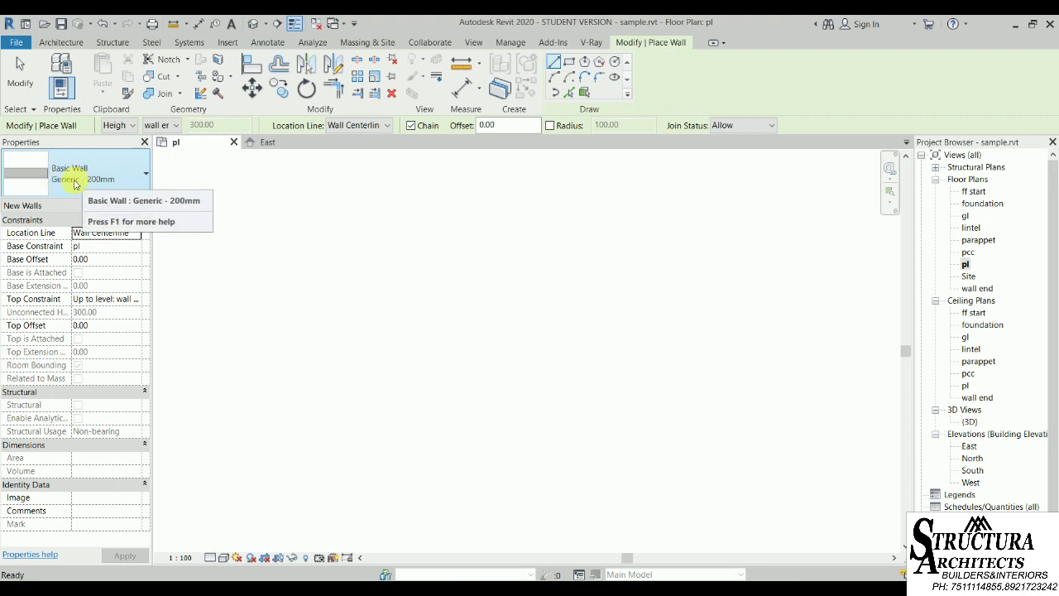
left_click(101, 178)
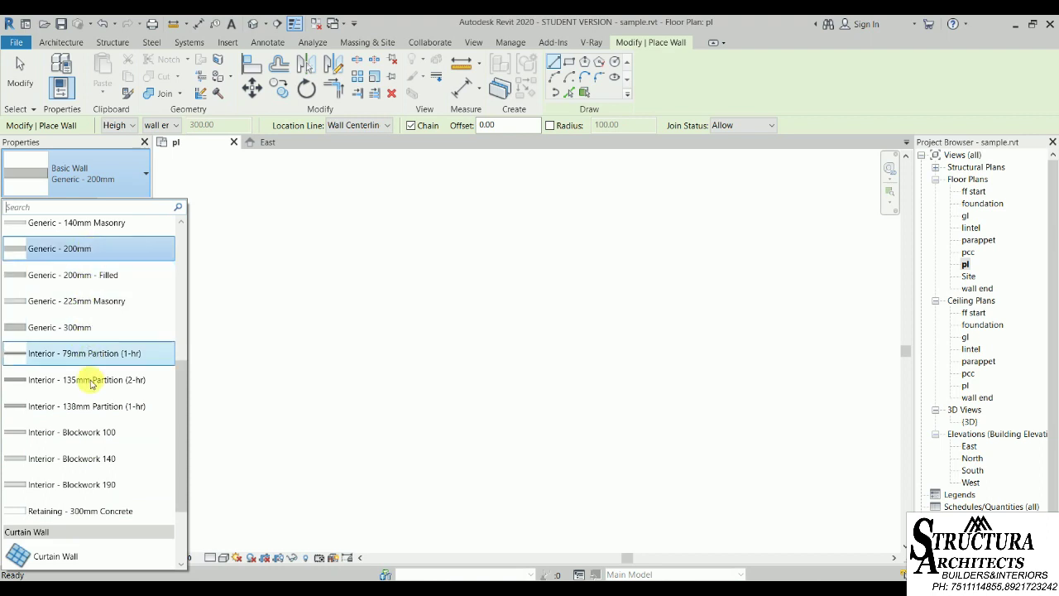
scroll(71, 337, "down", 1)
scroll(71, 425, "up", 5)
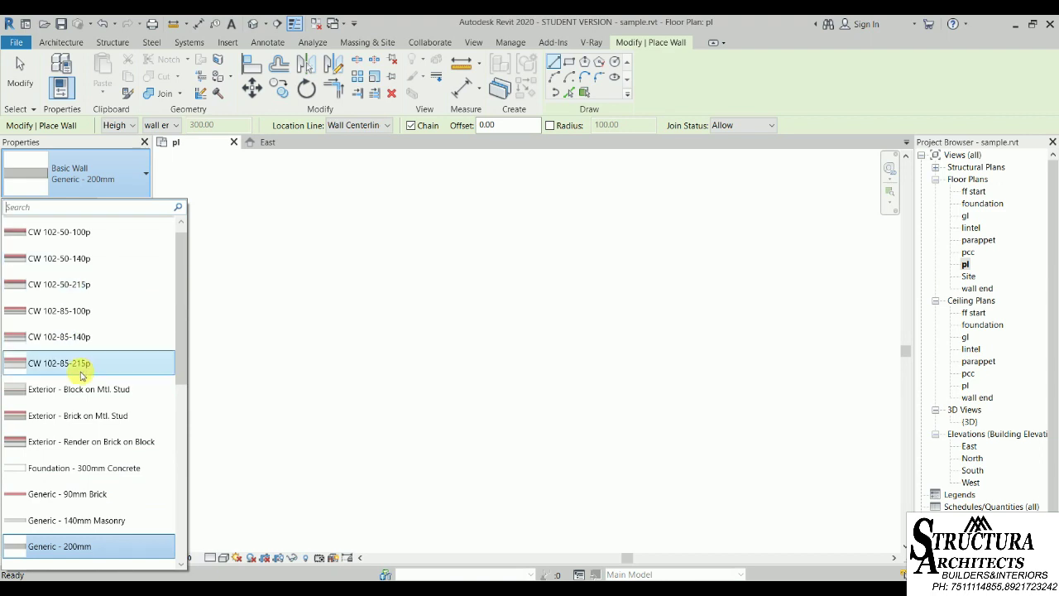
scroll(77, 367, "down", 1)
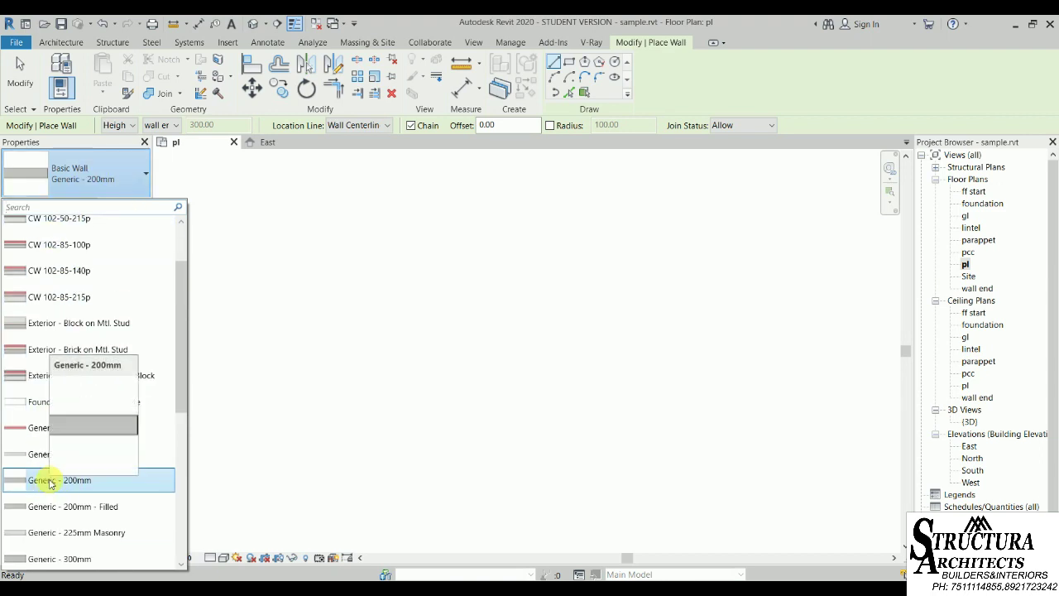
left_click(48, 481)
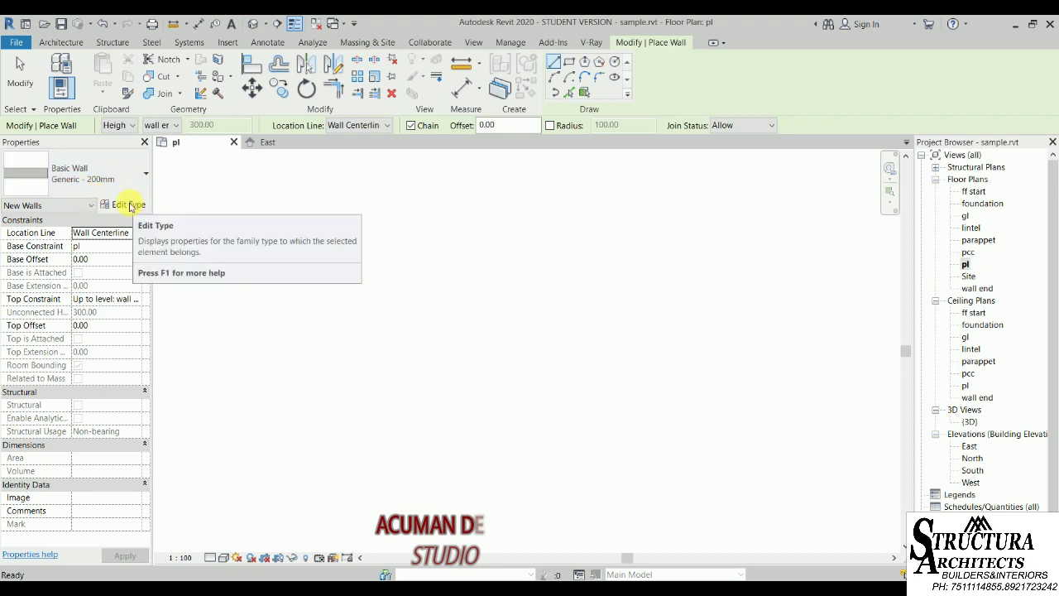
Duplicate the Generic - 200mm wall type as a new type named 'wall 24'.
left_click(130, 206)
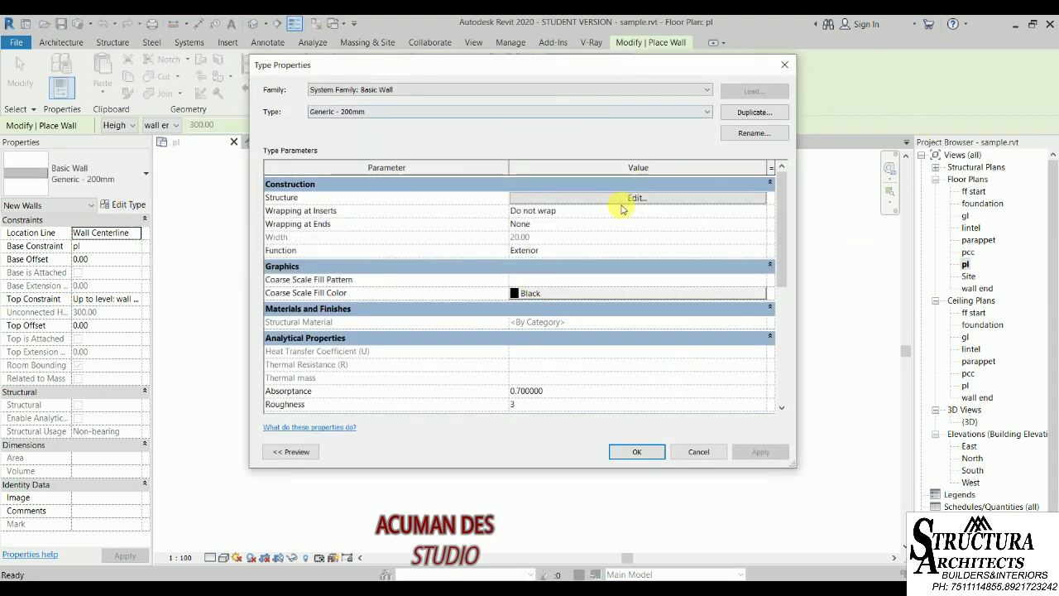
left_click(756, 113)
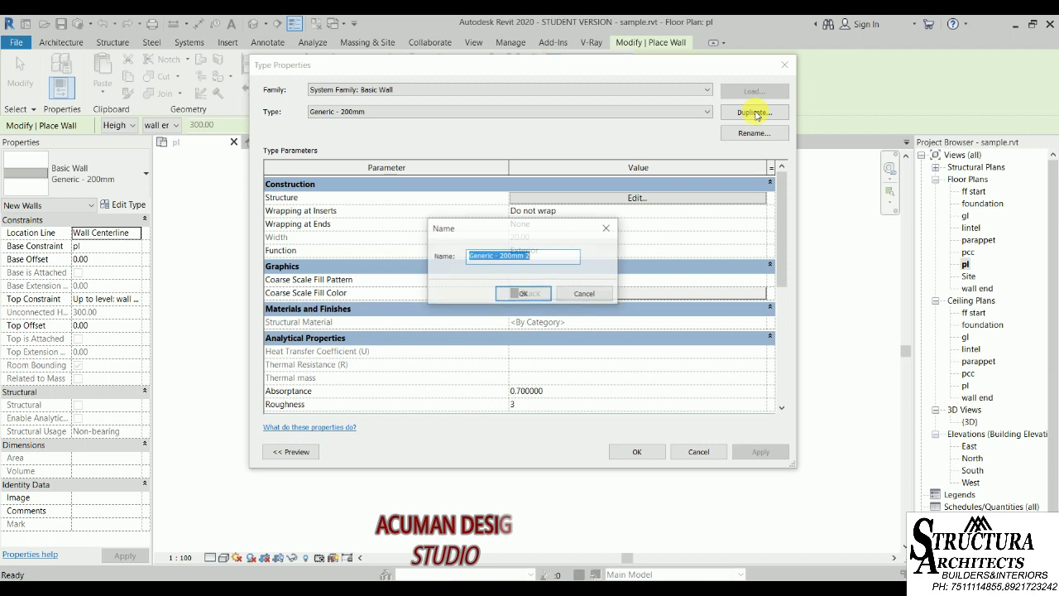
type("wall 24")
left_click(525, 297)
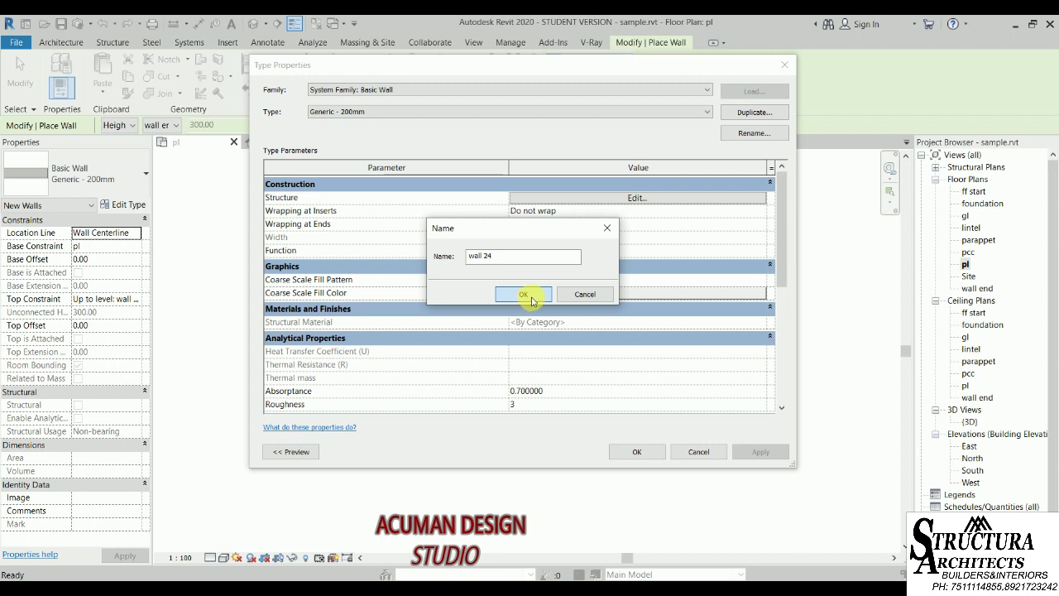
left_click(534, 299)
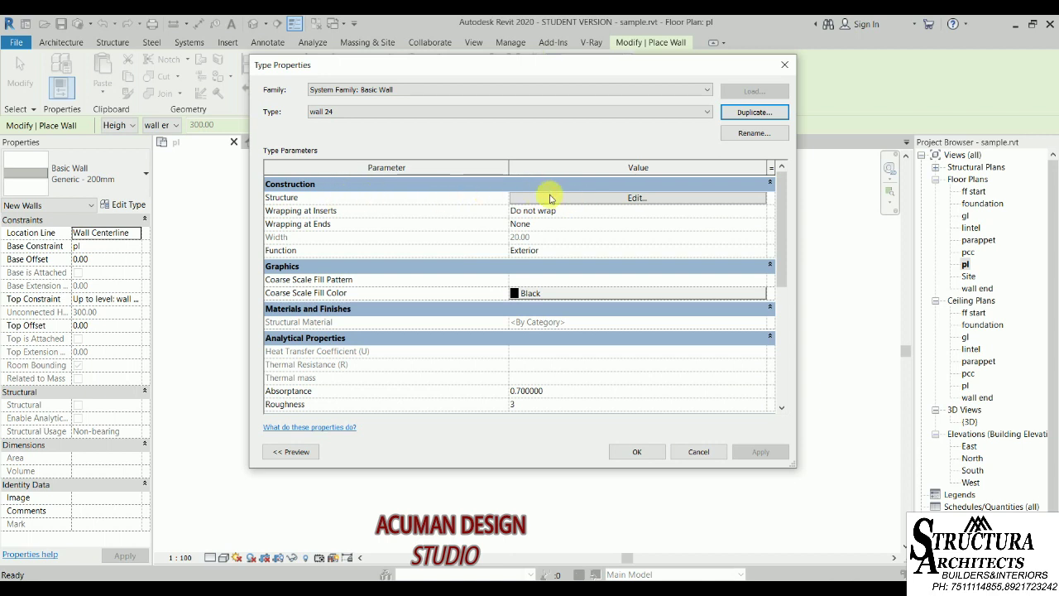
Set the wall 24 structure layer thickness to 24.
left_click(580, 198)
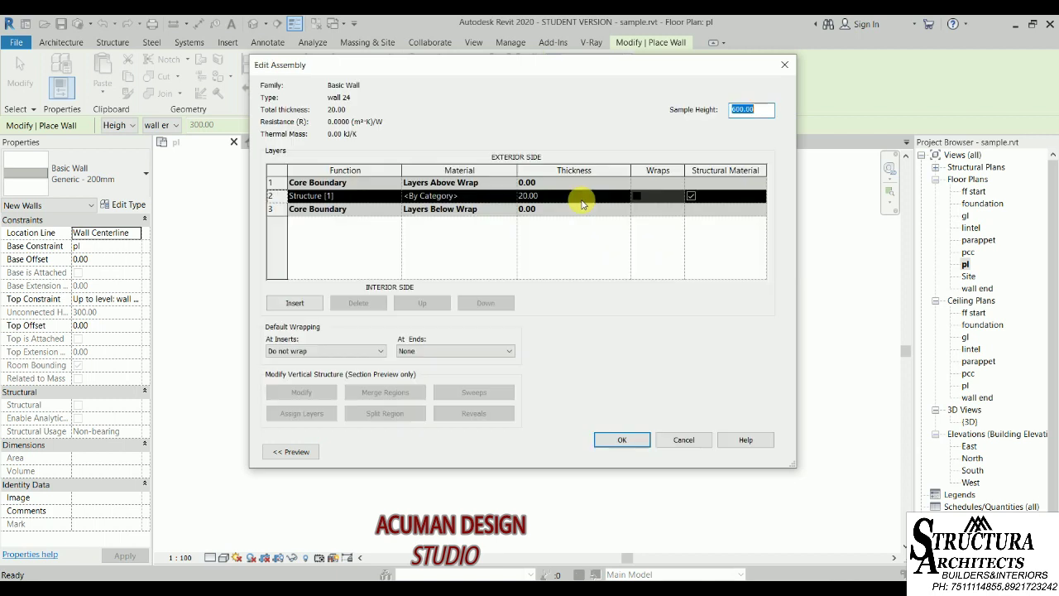
left_click(534, 196)
left_click_drag(553, 201, 496, 201)
type("24")
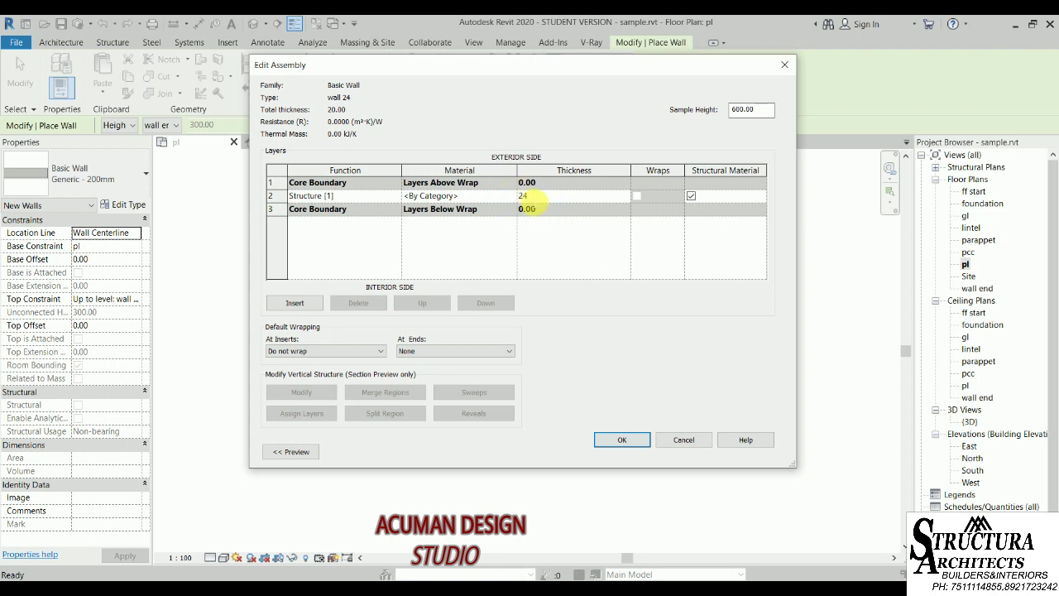
double_click(536, 195)
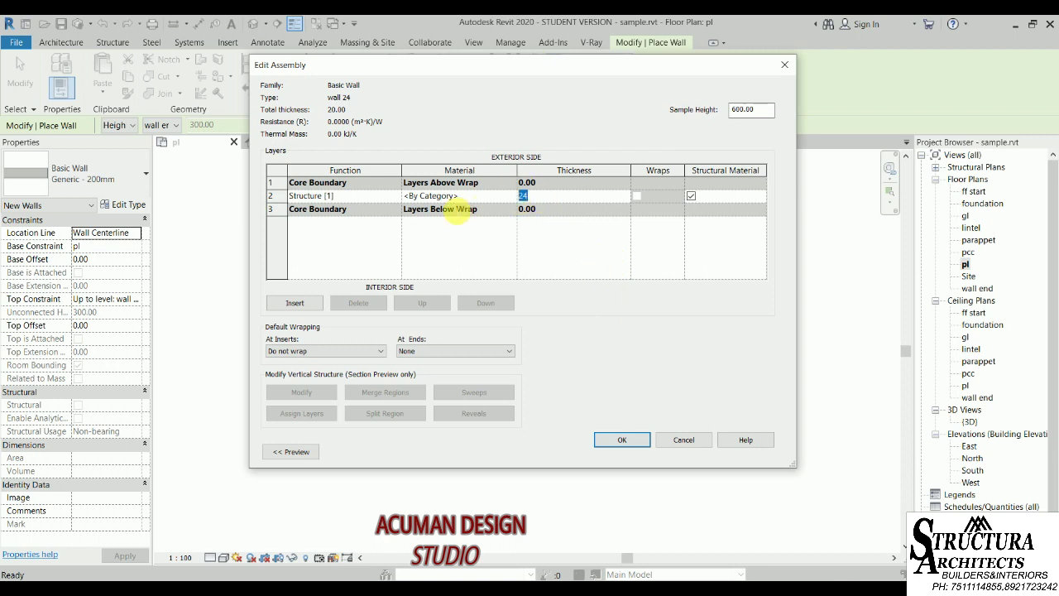
left_click(622, 439)
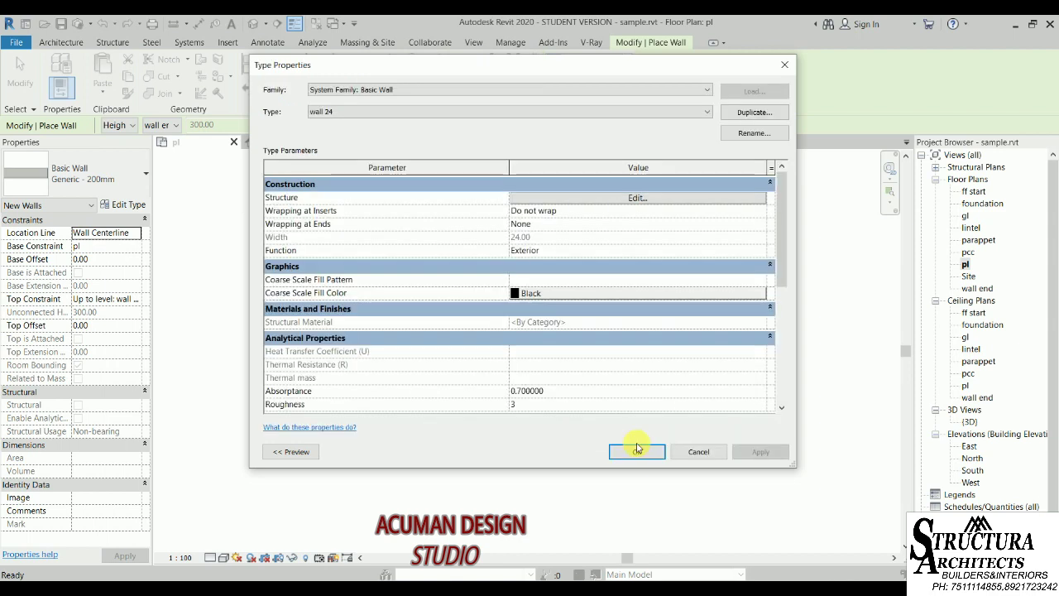
Apply the wall 24 type, preview a trial wall on pl, then cancel it.
left_click(637, 450)
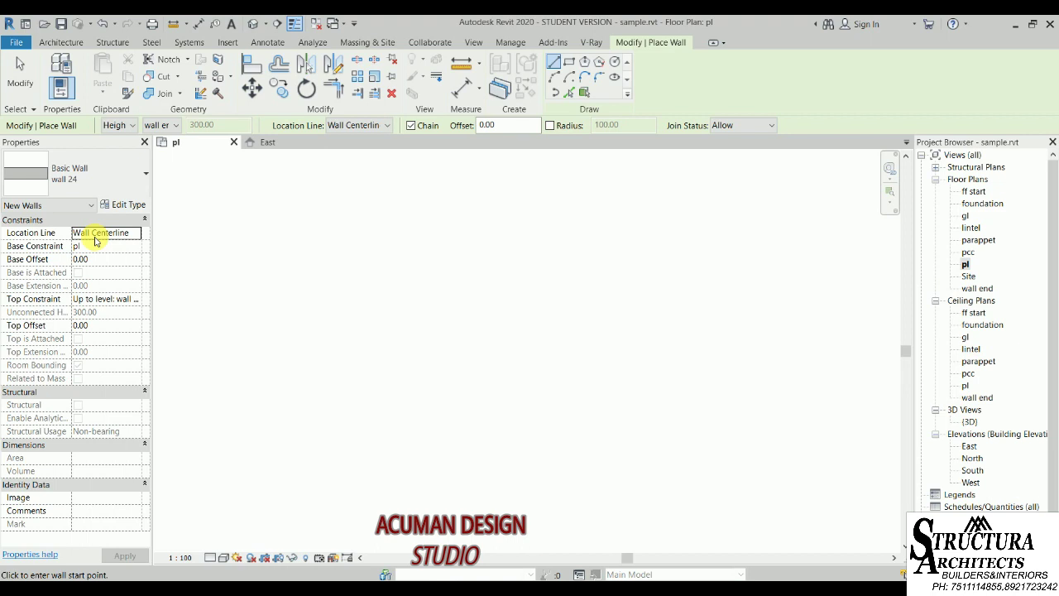
left_click(274, 266)
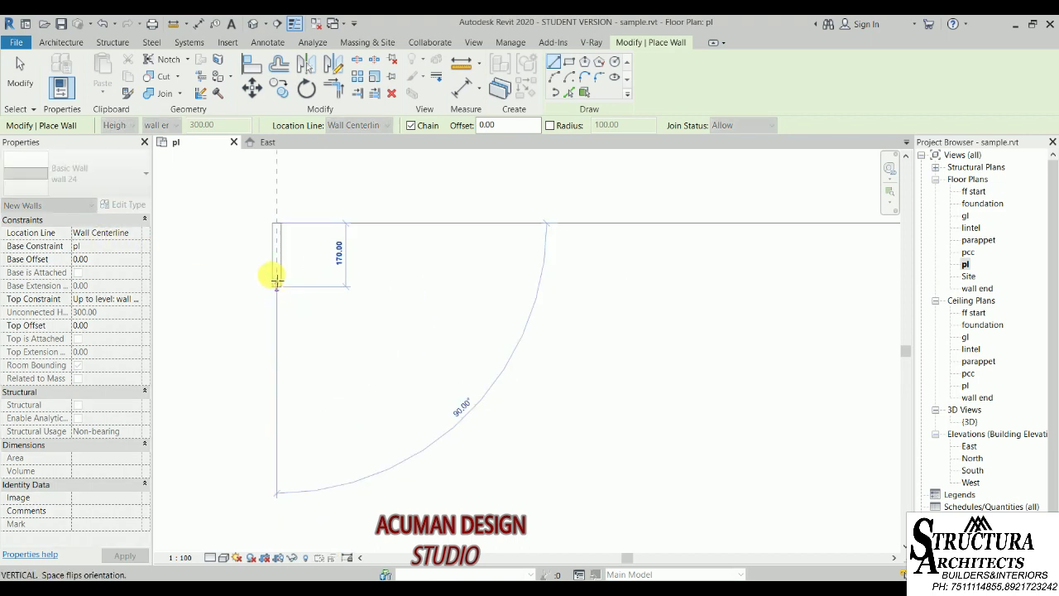
scroll(279, 313, "up", 2)
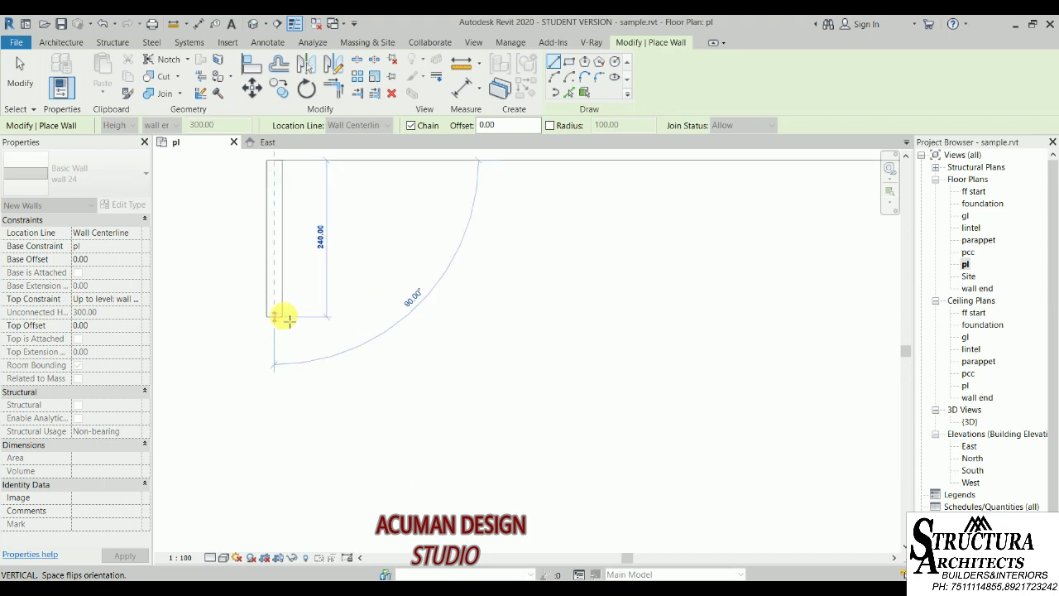
middle_click_drag(275, 313, 267, 378)
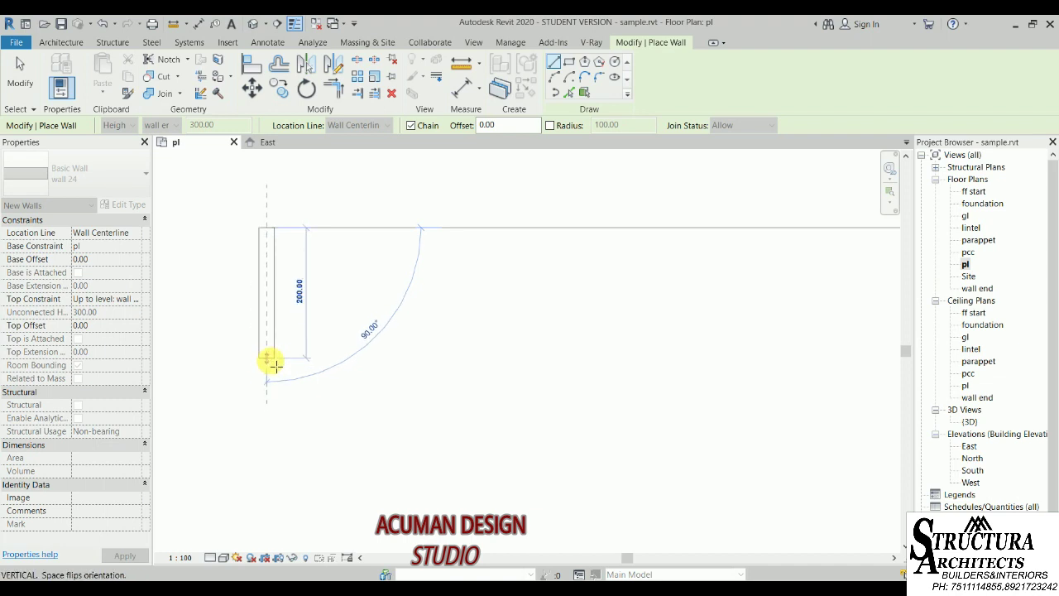
key("Escape")
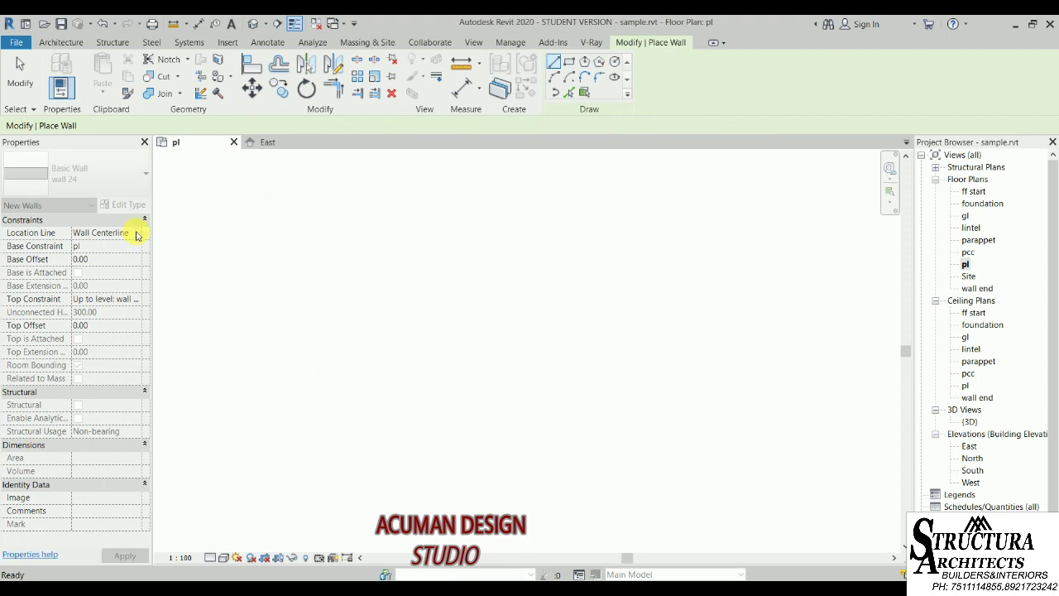
Try Finish Face: Exterior as the location line with a test wall, then cancel it.
left_click(136, 235)
left_click(135, 233)
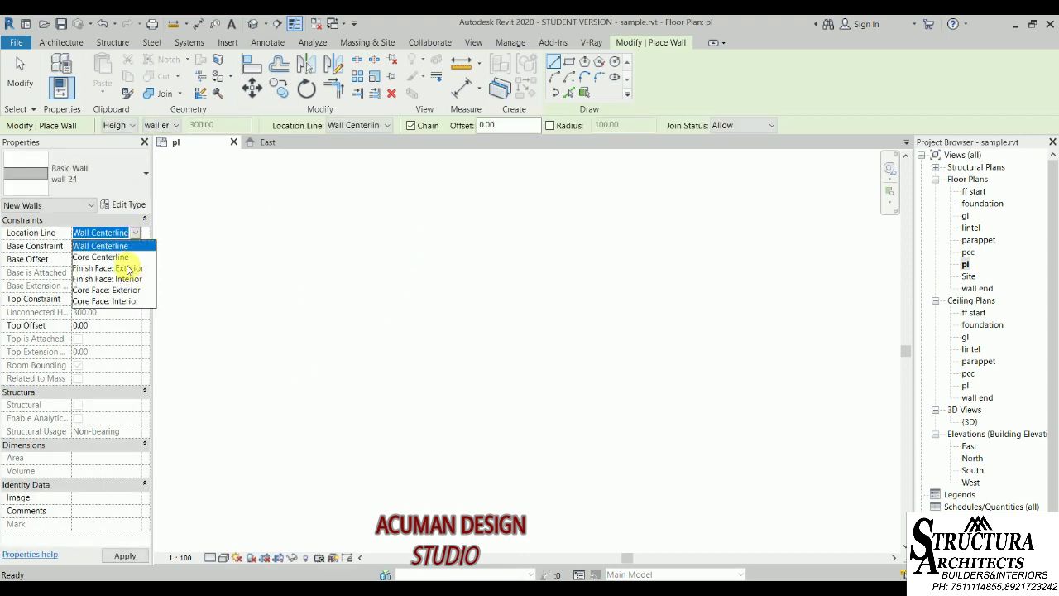
left_click(137, 234)
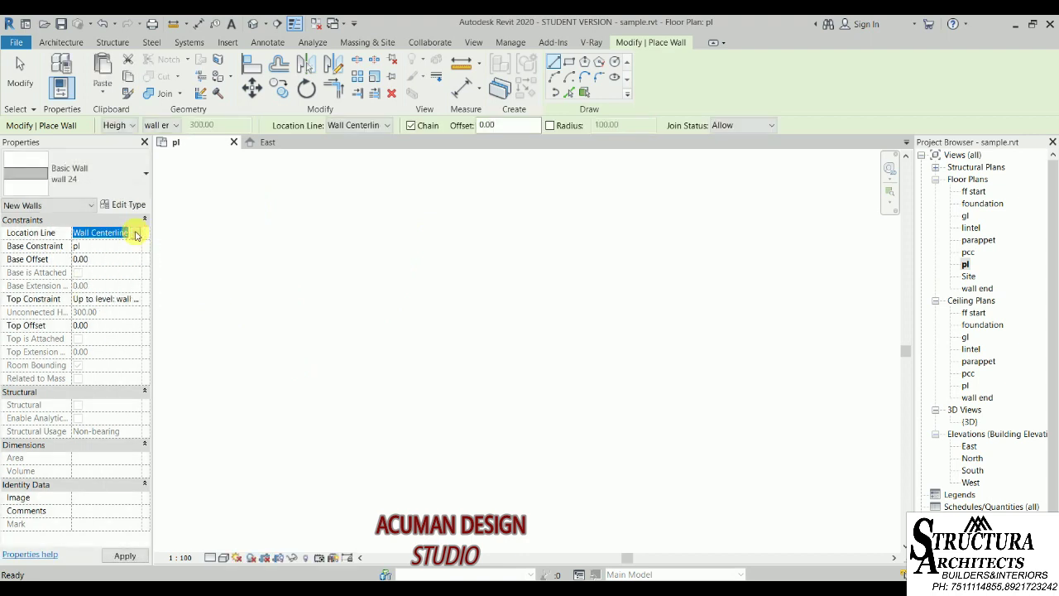
left_click(137, 234)
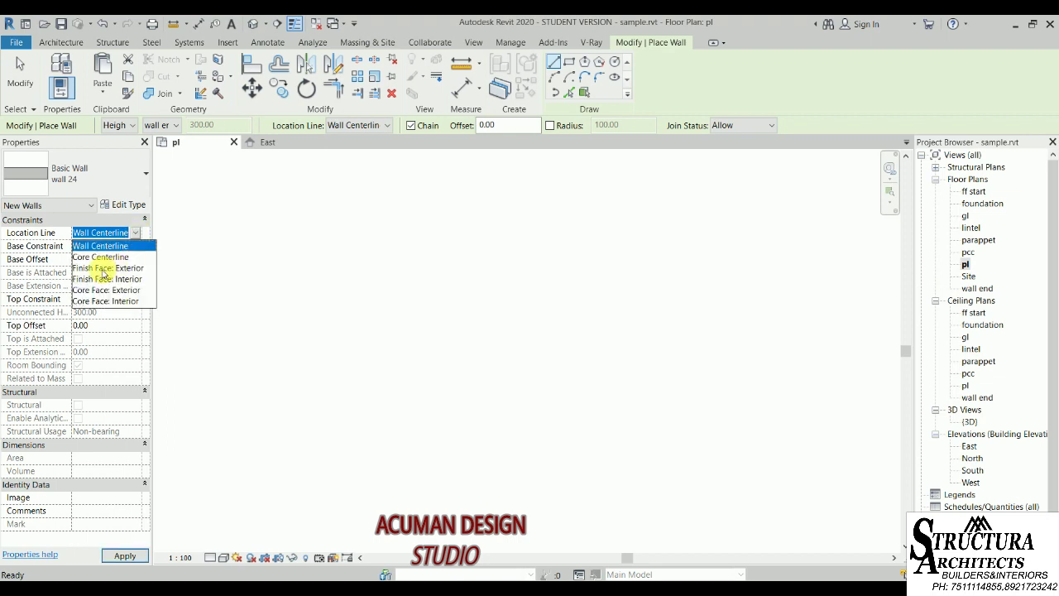
left_click(124, 268)
left_click(301, 254)
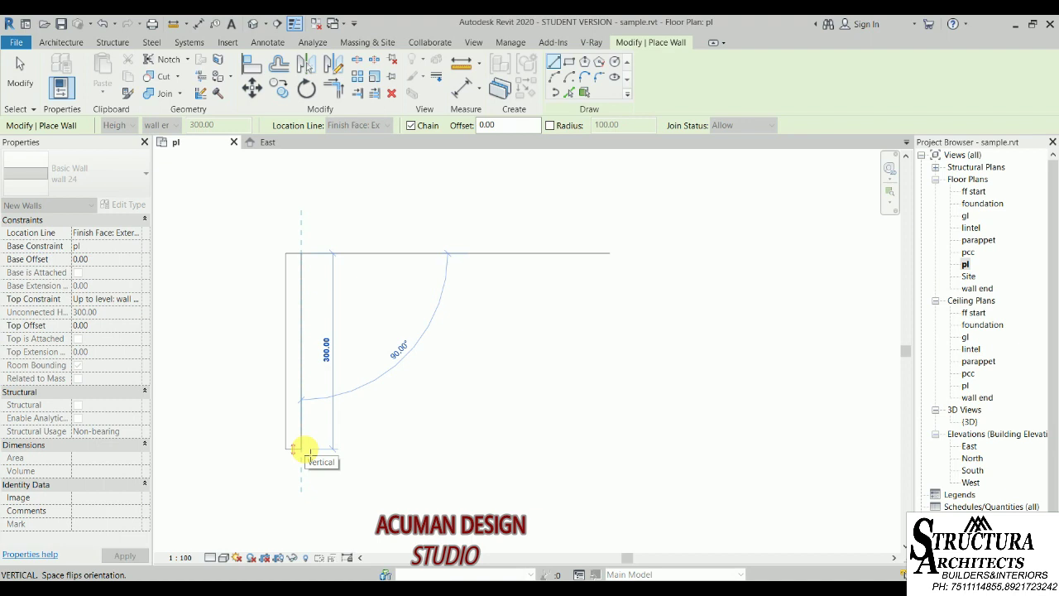
key("Escape")
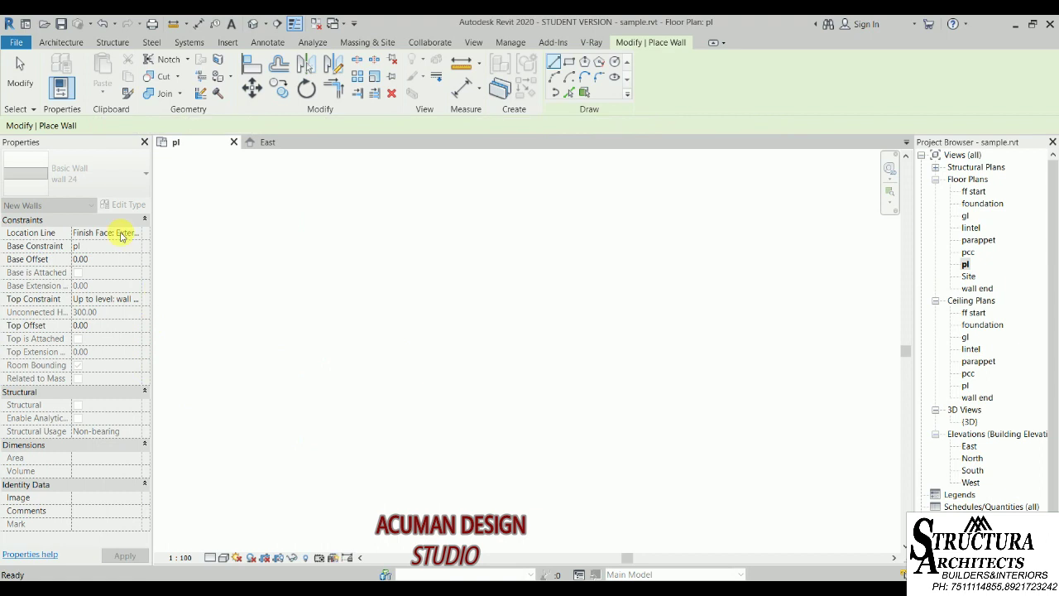
Test Finish Face: Interior, then settle on Wall Centerline as the location line.
left_click(135, 232)
left_click(115, 278)
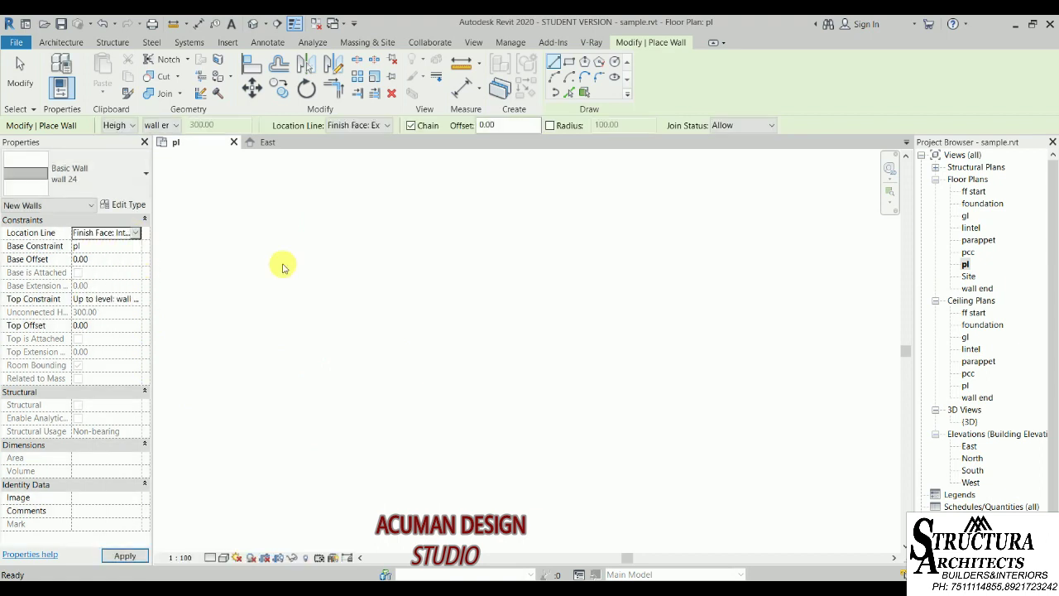
left_click(317, 243)
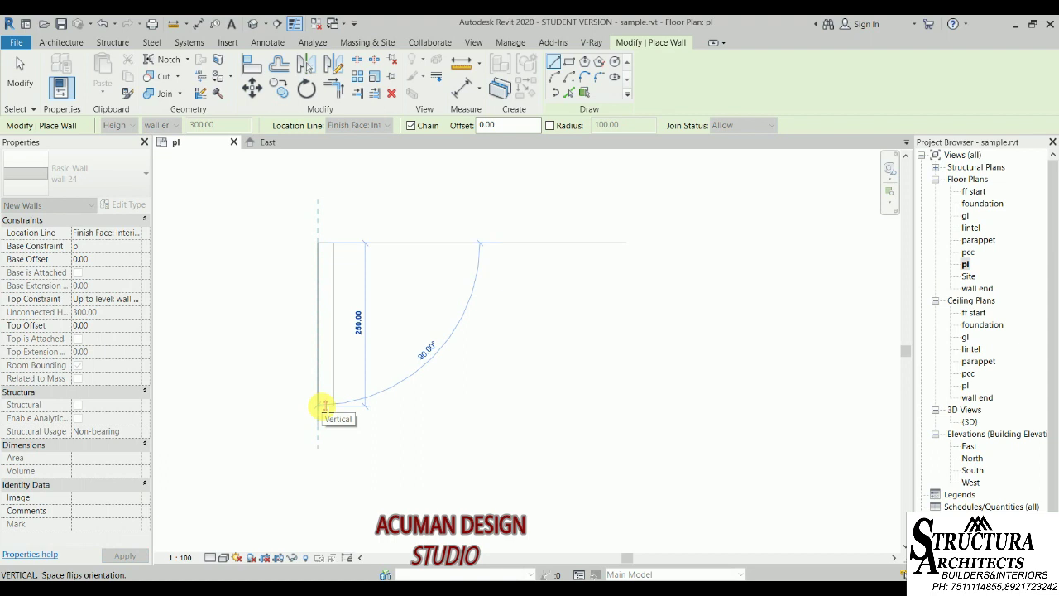
key("Escape")
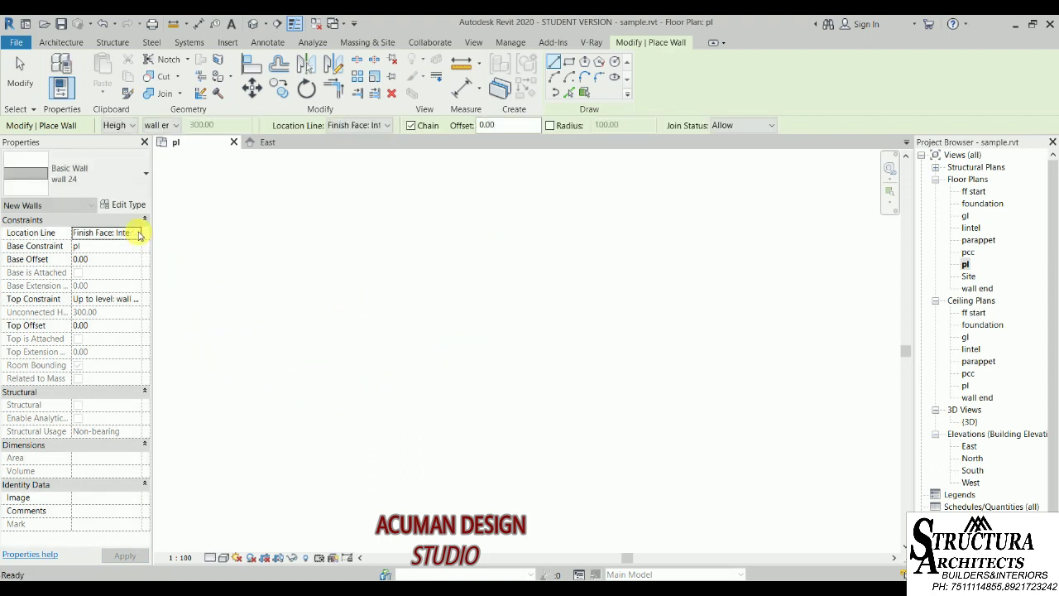
left_click(134, 233)
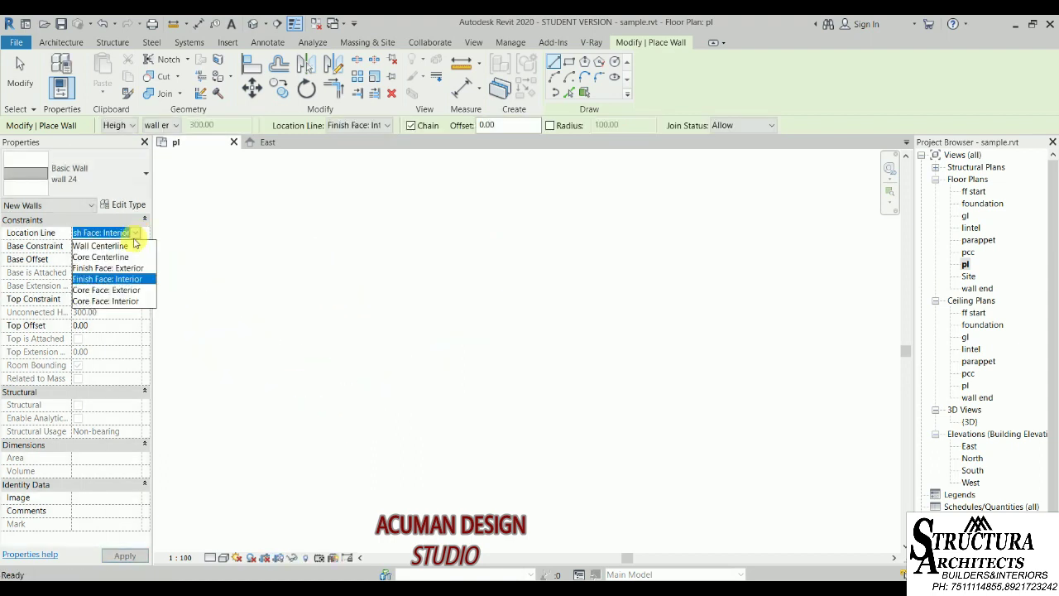
left_click(114, 247)
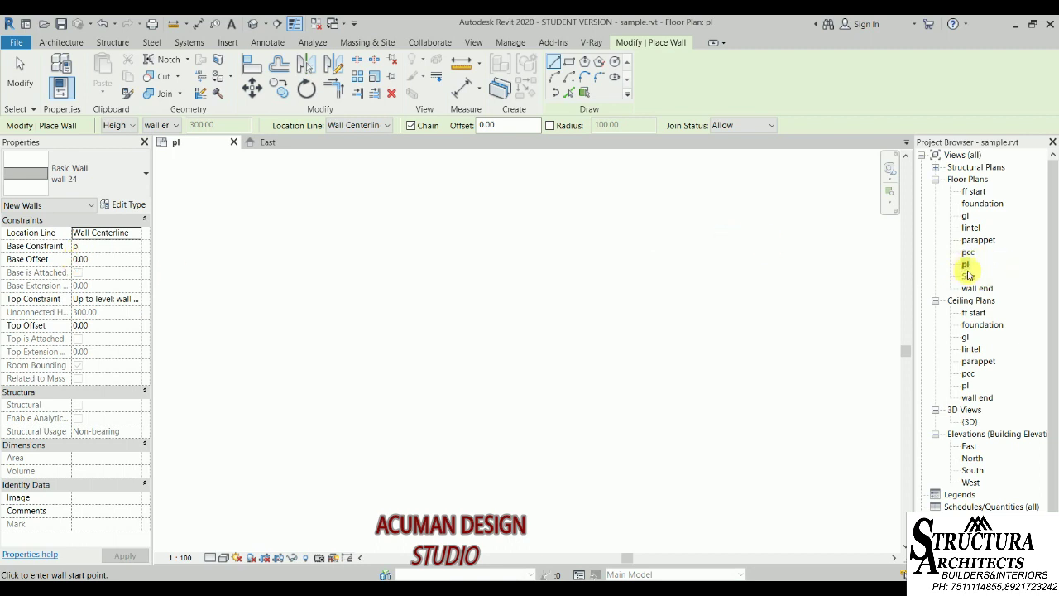
left_click(91, 246)
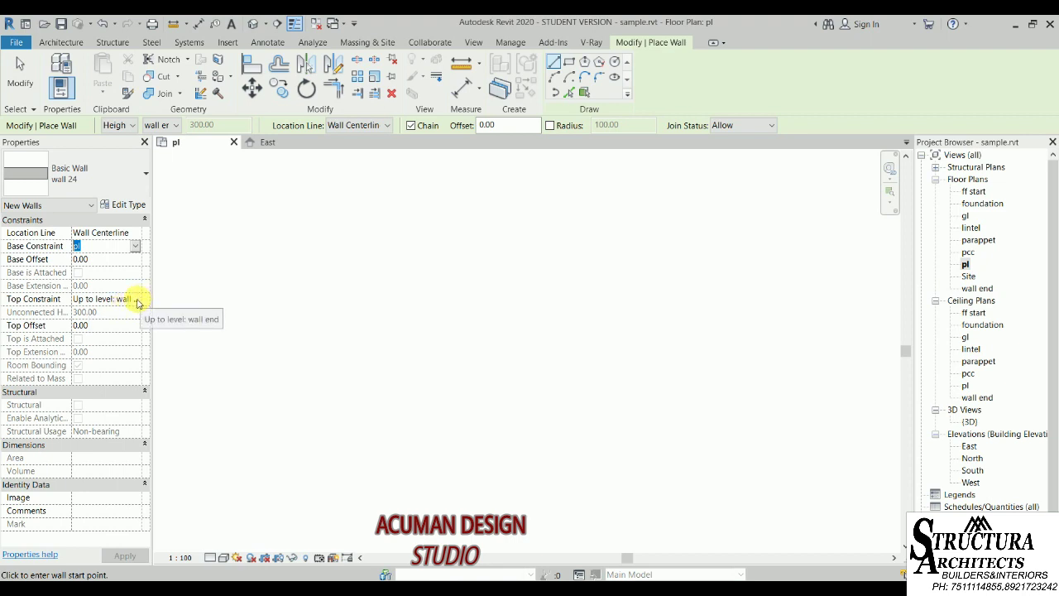
left_click(134, 299)
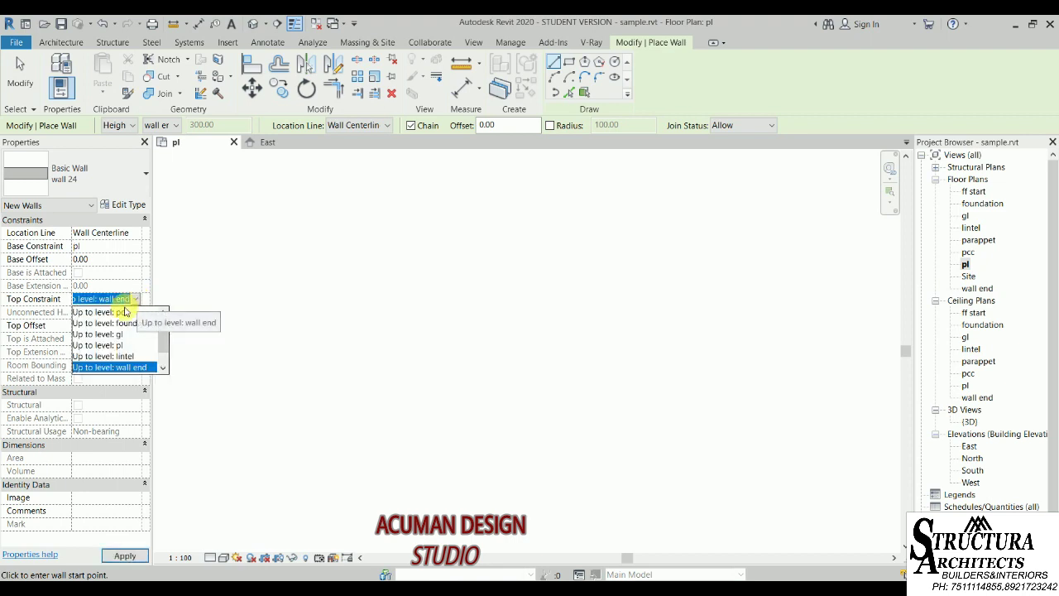
scroll(116, 356, "up", 1)
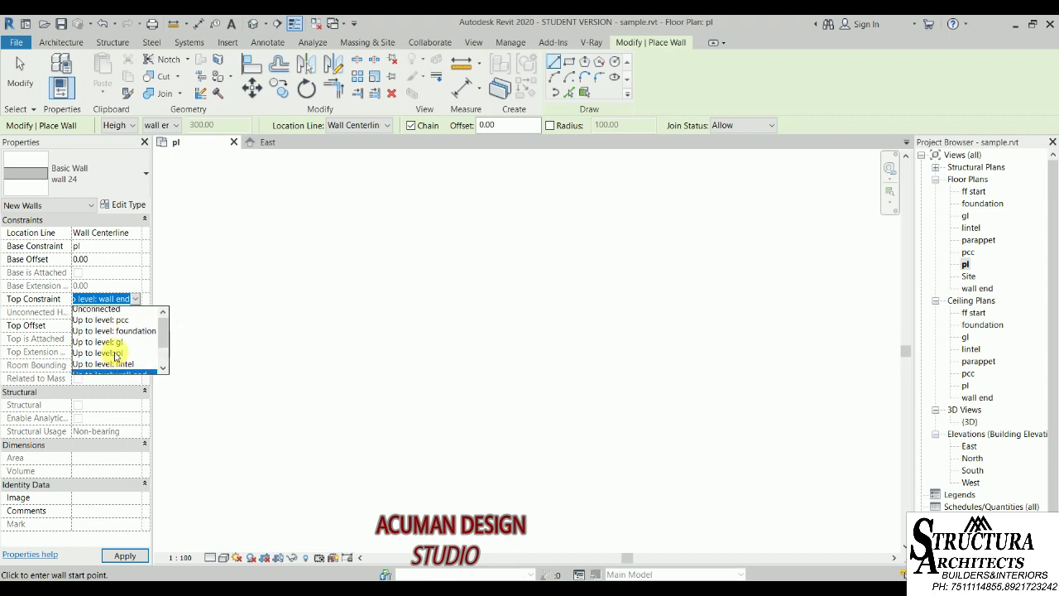
scroll(109, 360, "down", 1)
scroll(101, 364, "up", 1)
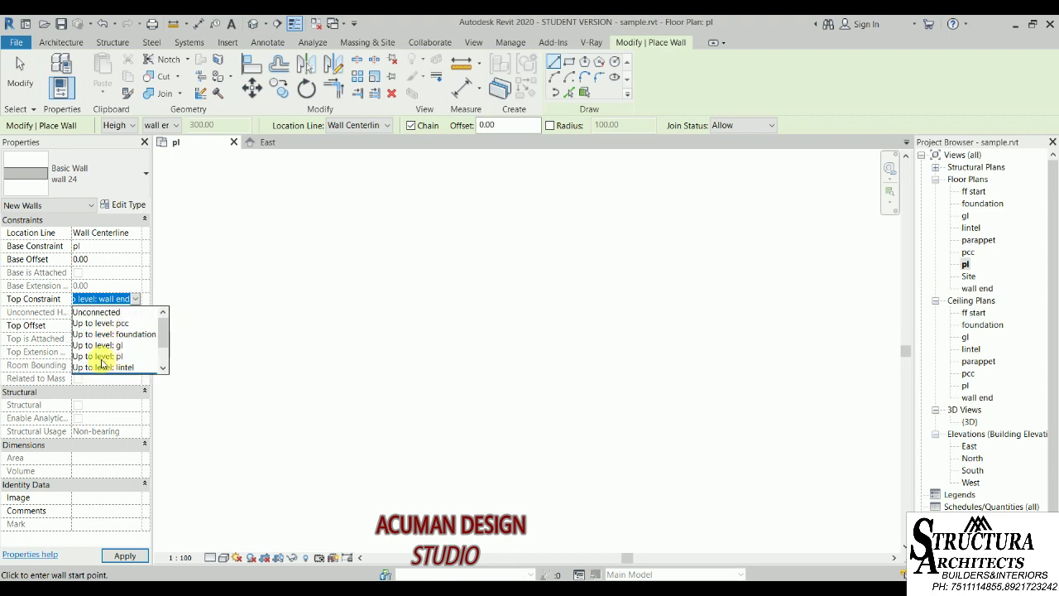
scroll(106, 321, "down", 1)
scroll(106, 331, "up", 1)
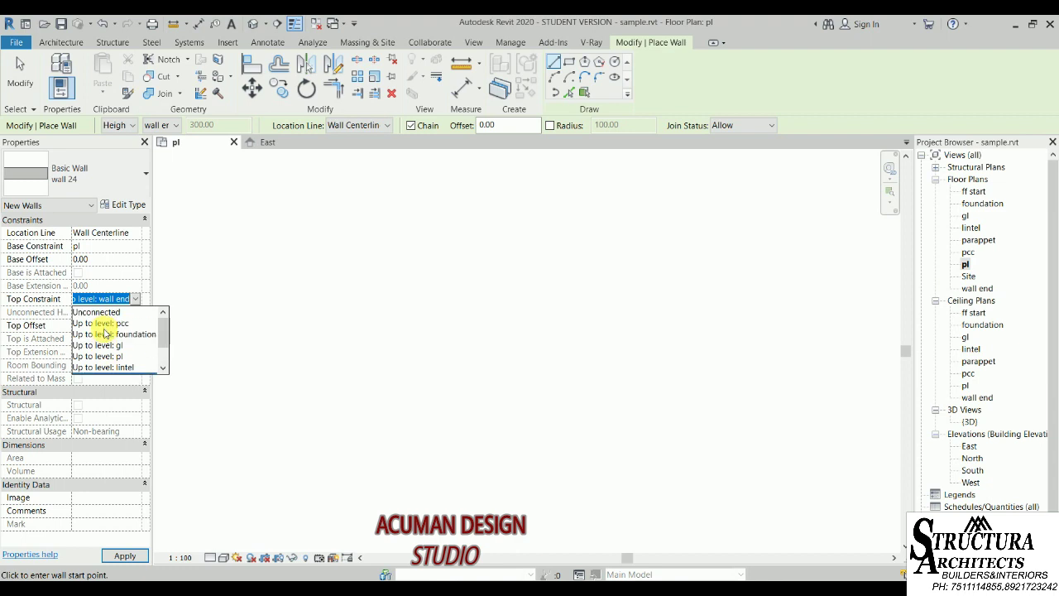
scroll(105, 333, "down", 1)
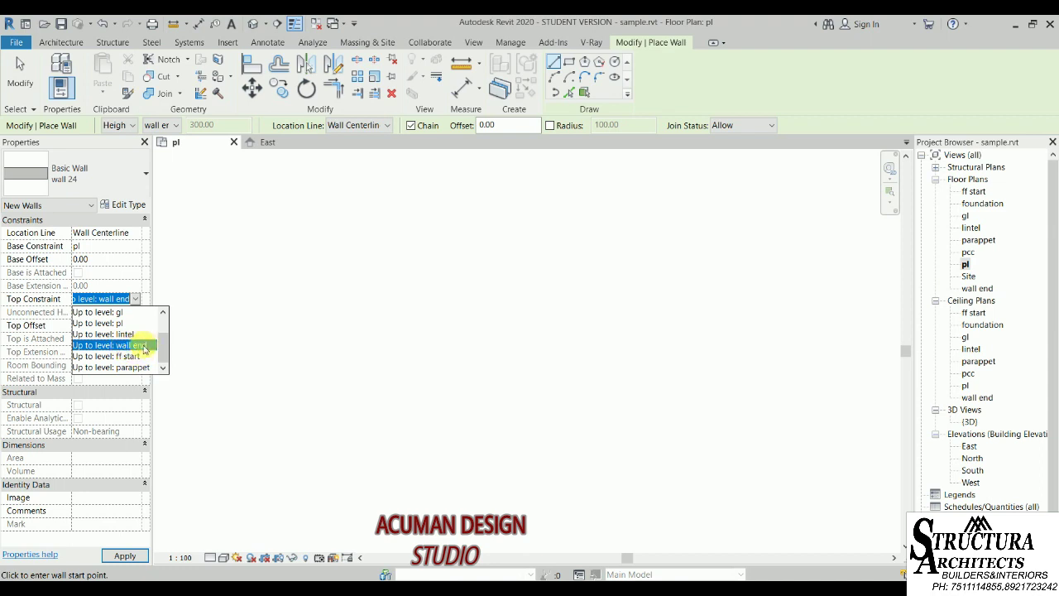
left_click(144, 345)
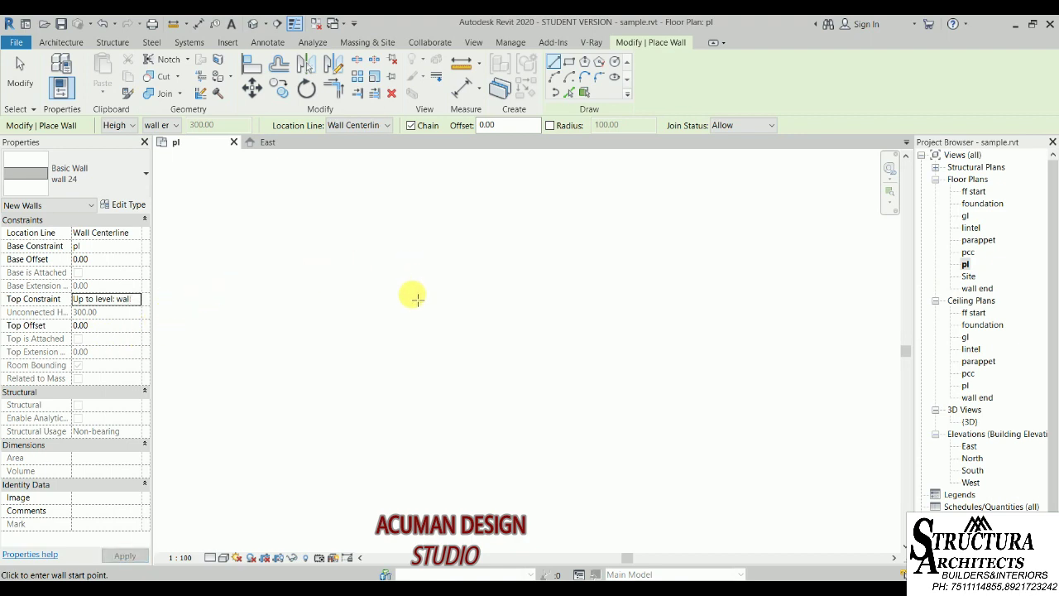
Draw a vertical wall down the left side and a 1470 wall along the bottom.
left_click(403, 228)
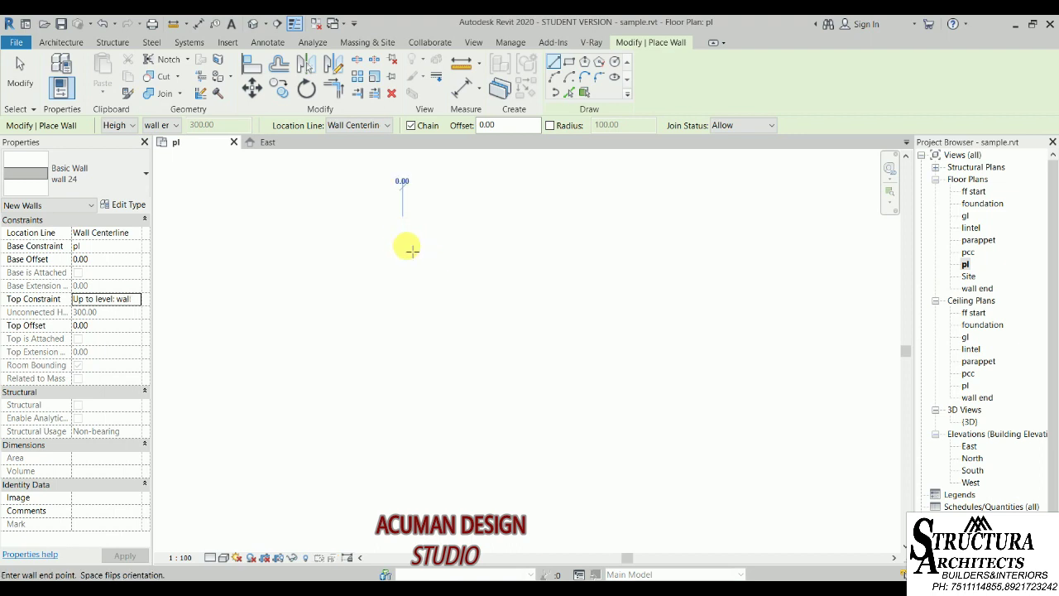
scroll(392, 291, "down", 3)
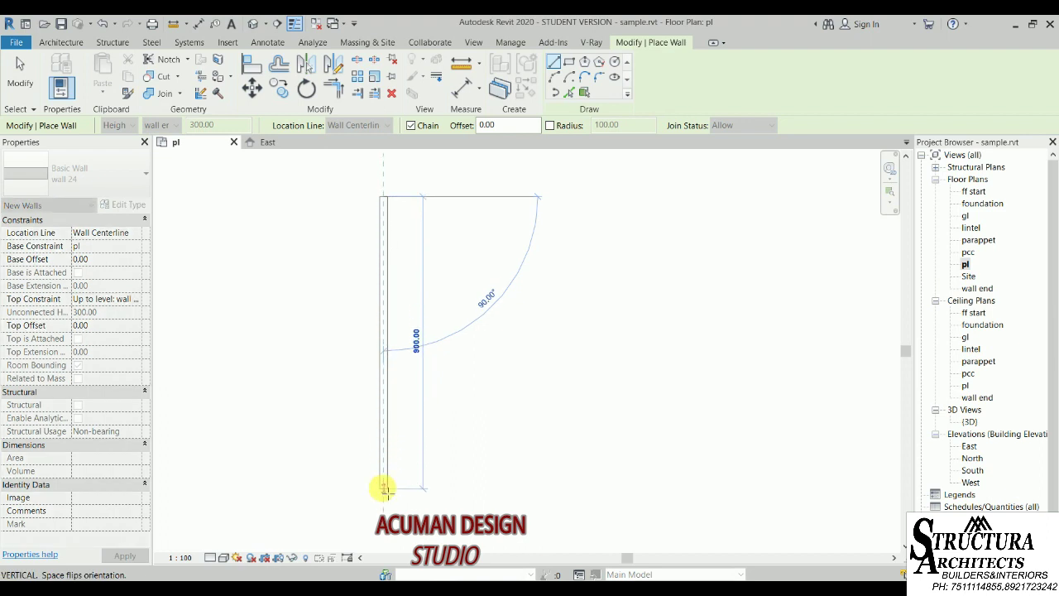
left_click(385, 488)
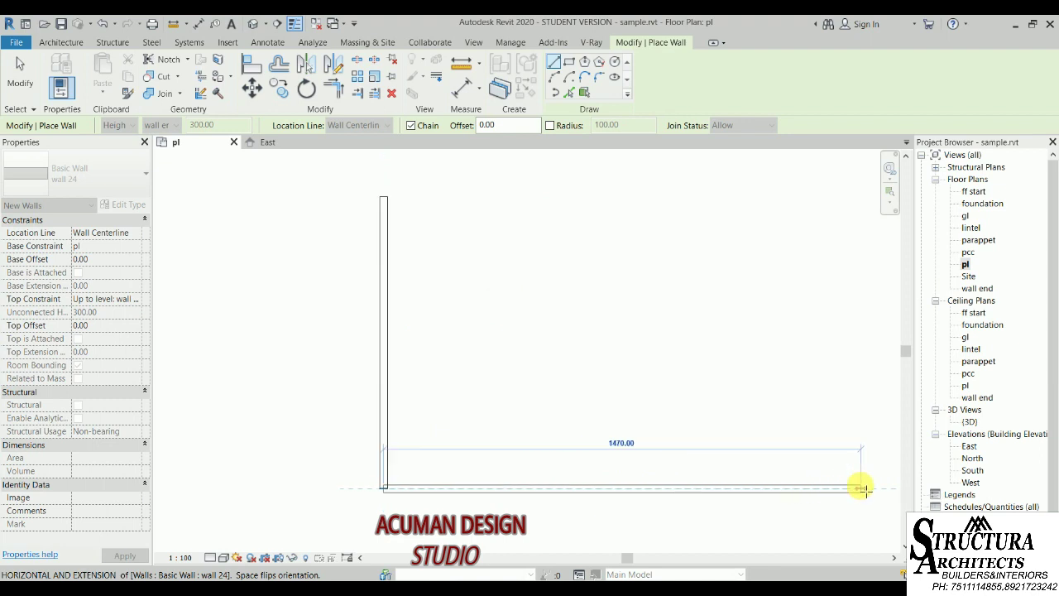
left_click(861, 487)
key("Escape")
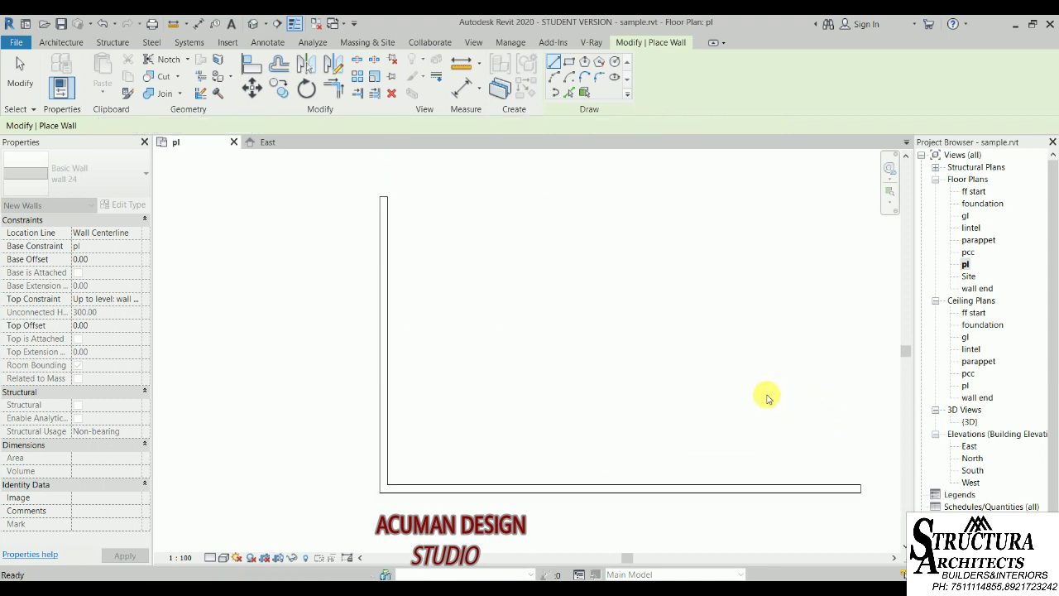
key("Escape")
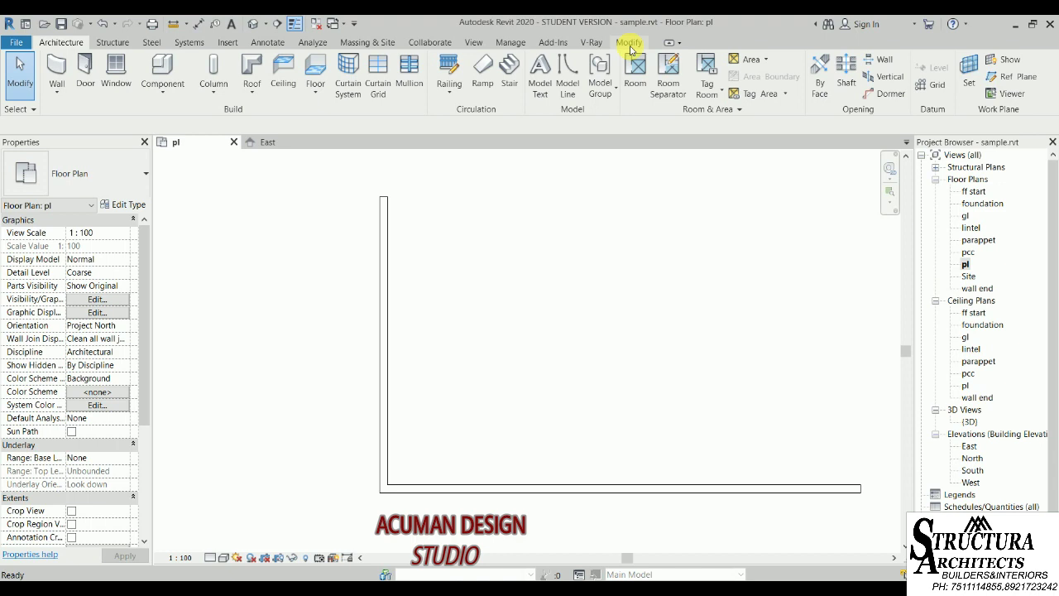
Use Offset with a typed distance to copy the bottom wall upward.
middle_click_drag(430, 372, 378, 362)
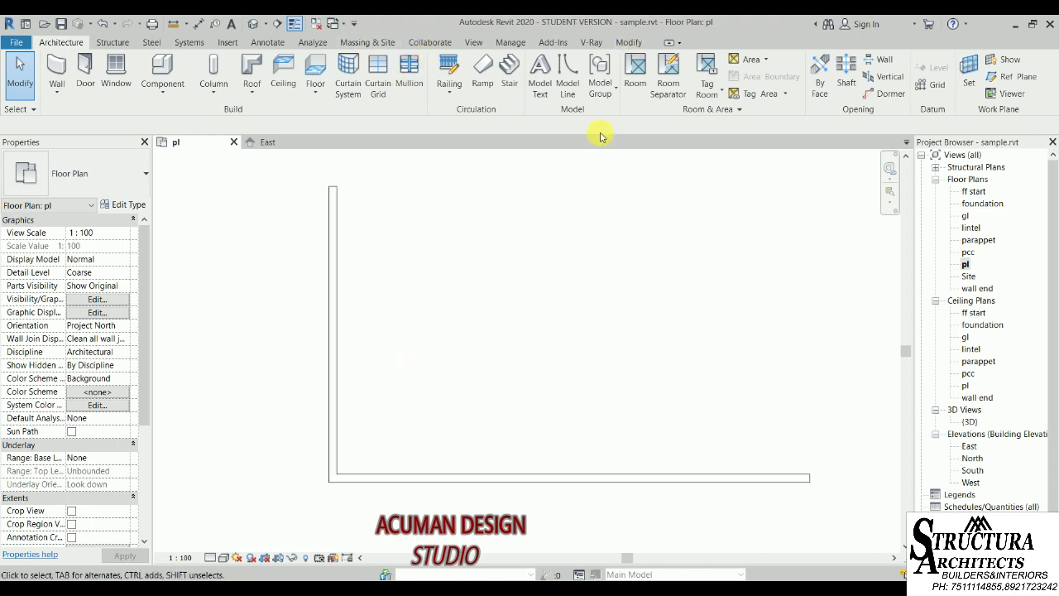
left_click(626, 43)
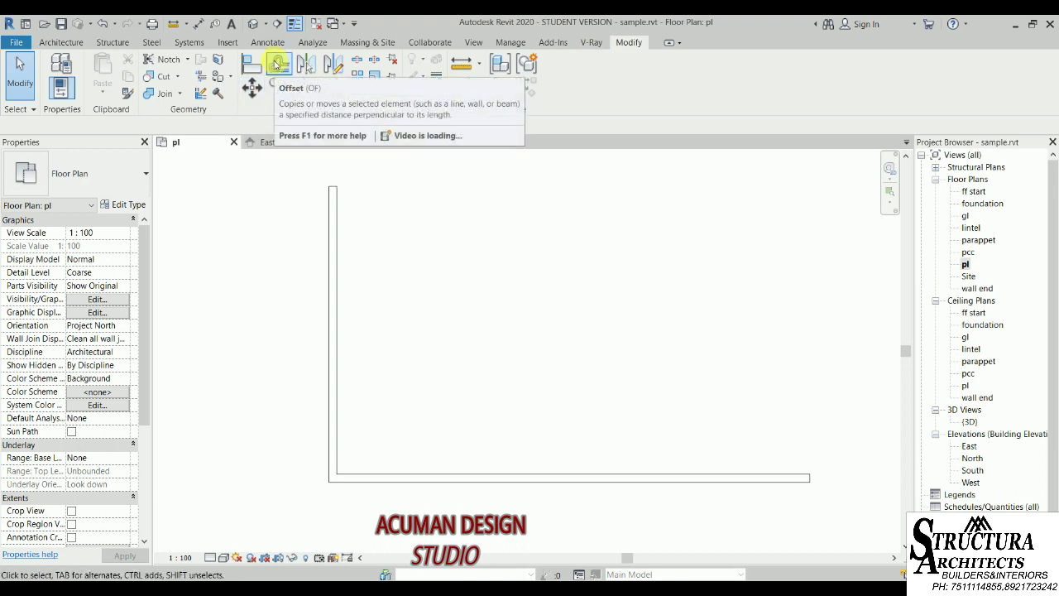
left_click(275, 71)
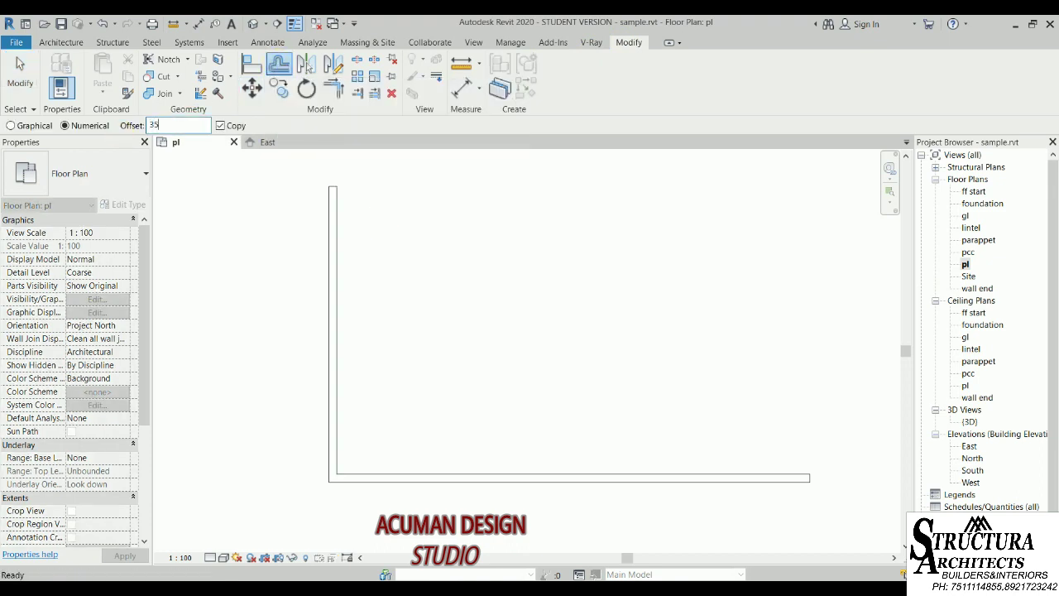
left_click(449, 470)
left_click(160, 124)
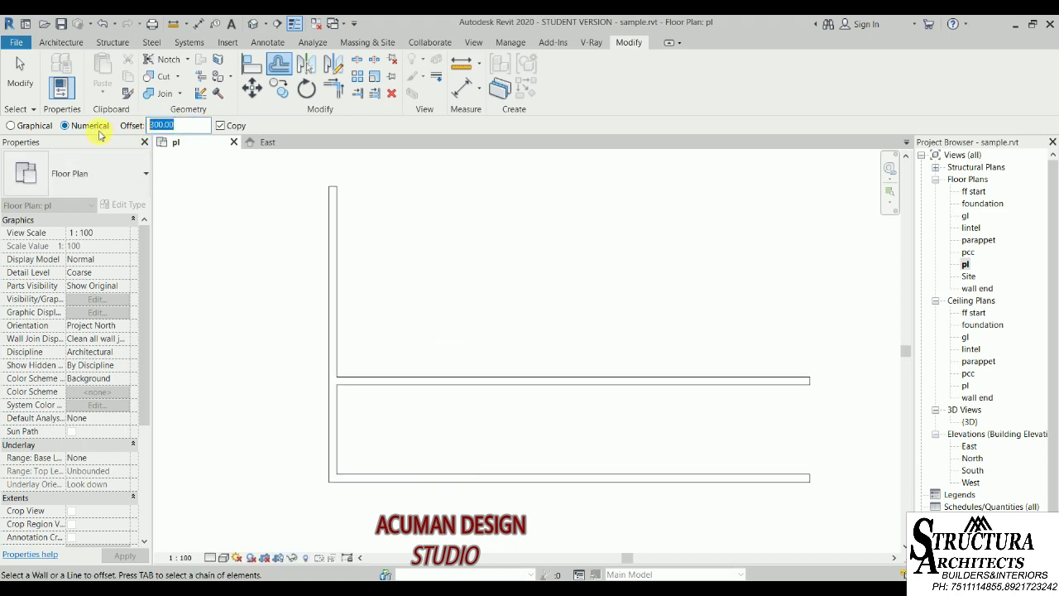
type("1")
key("Return")
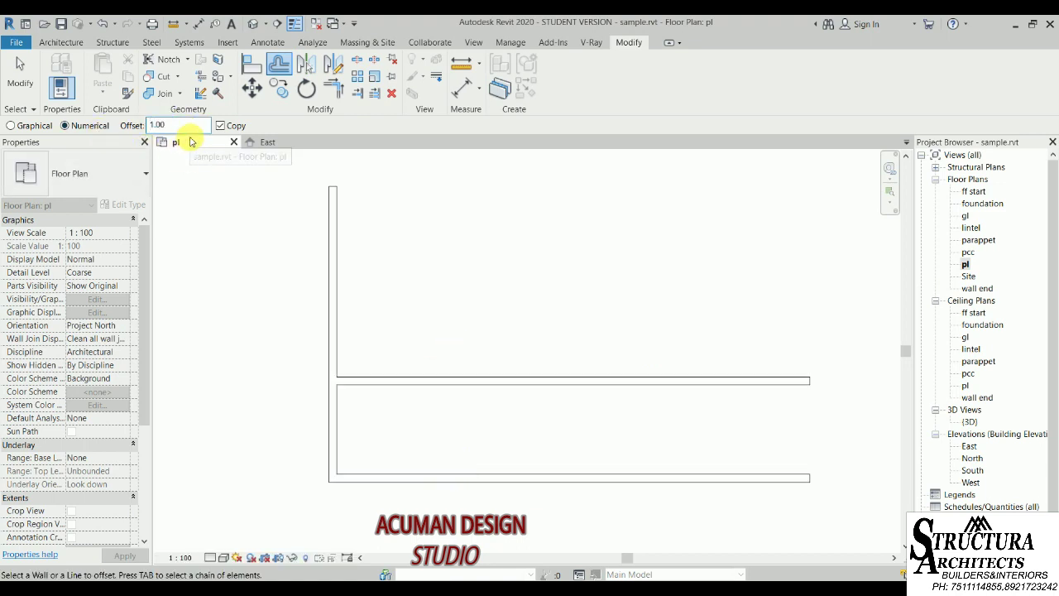
Clear the offset distance, dismiss the missing-value error, and delete the misplaced middle wall.
key("BackSpace")
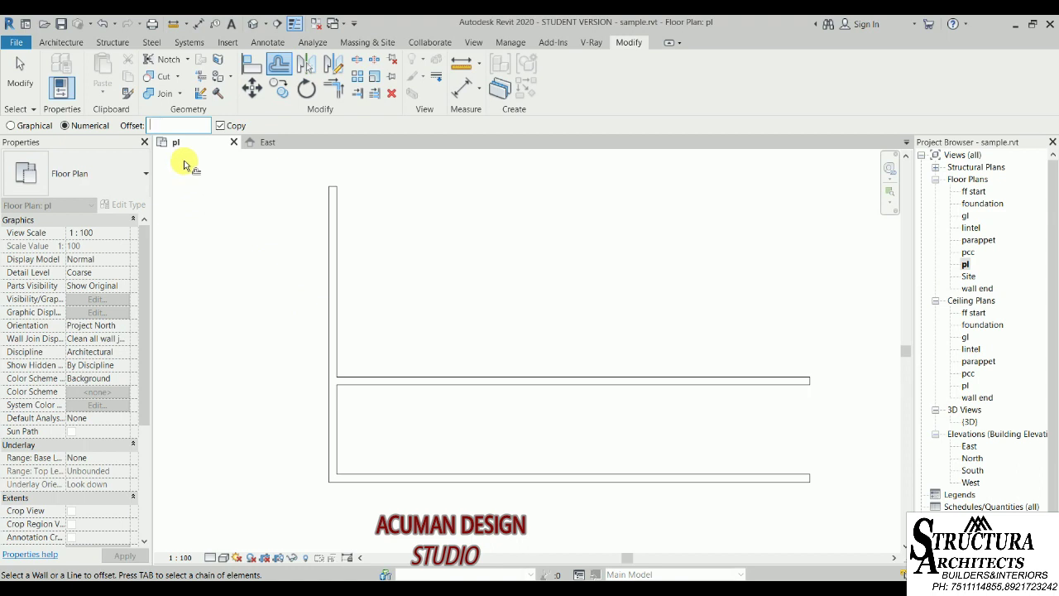
left_click(425, 383)
left_click(634, 239)
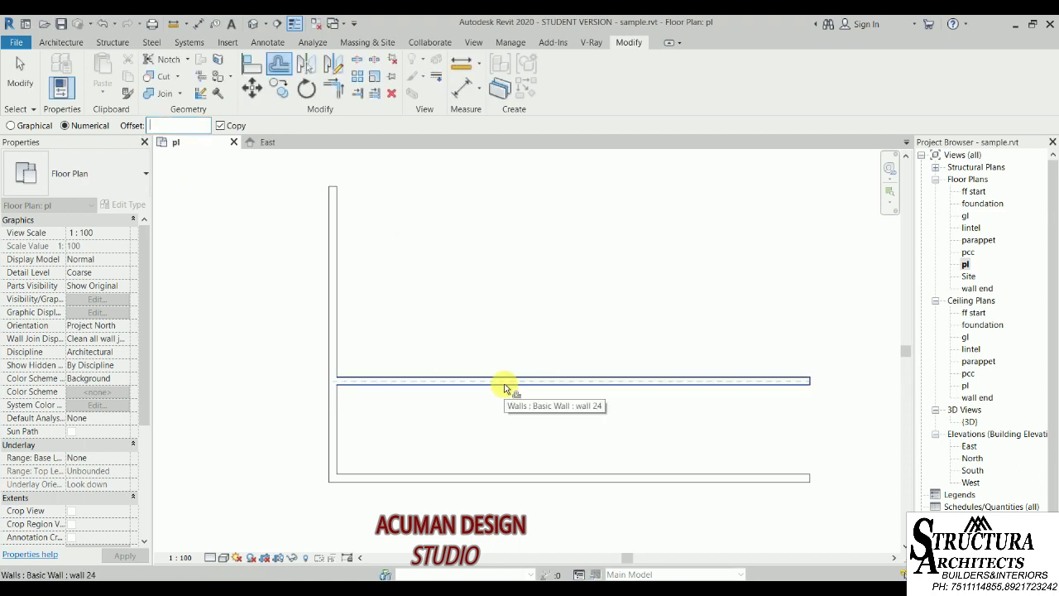
key("Escape")
left_click(444, 380)
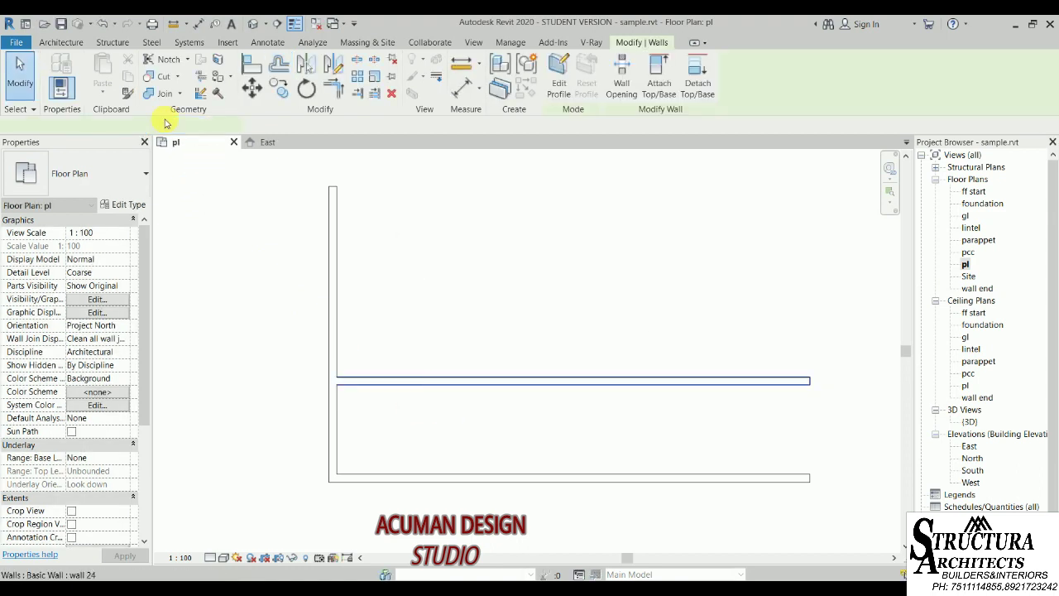
key("Delete")
Offset copies of the bottom wall upward at 324, 204 and 324 spacing.
left_click(282, 62)
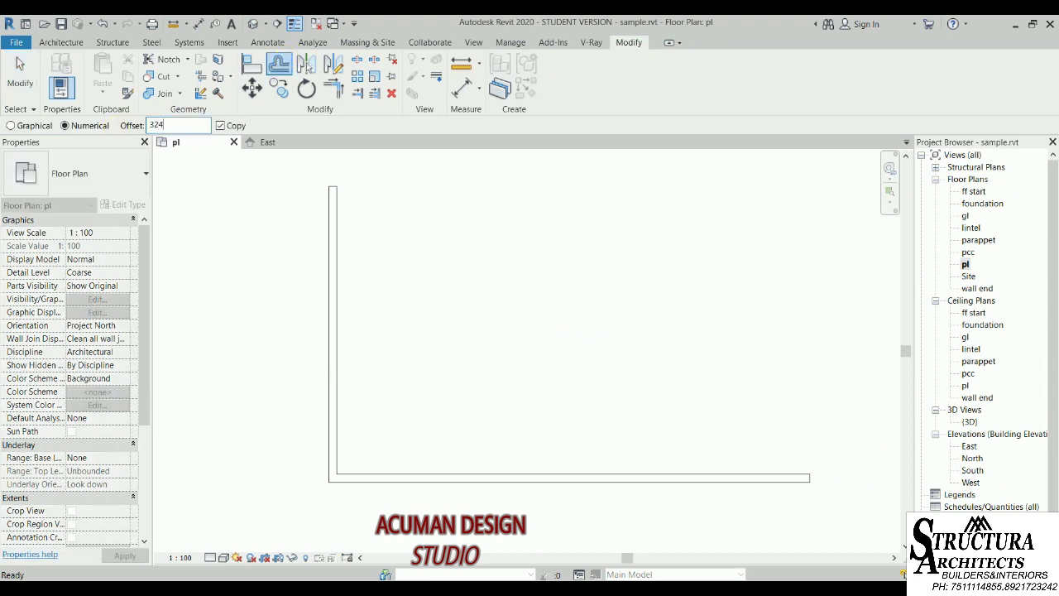
left_click(479, 471)
left_click(166, 125)
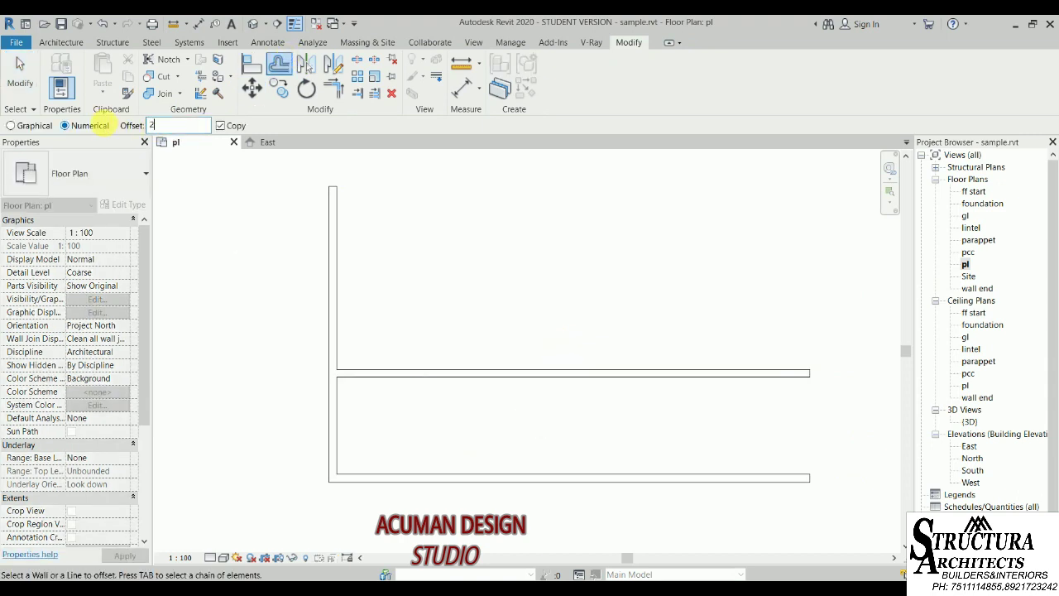
left_click(420, 371)
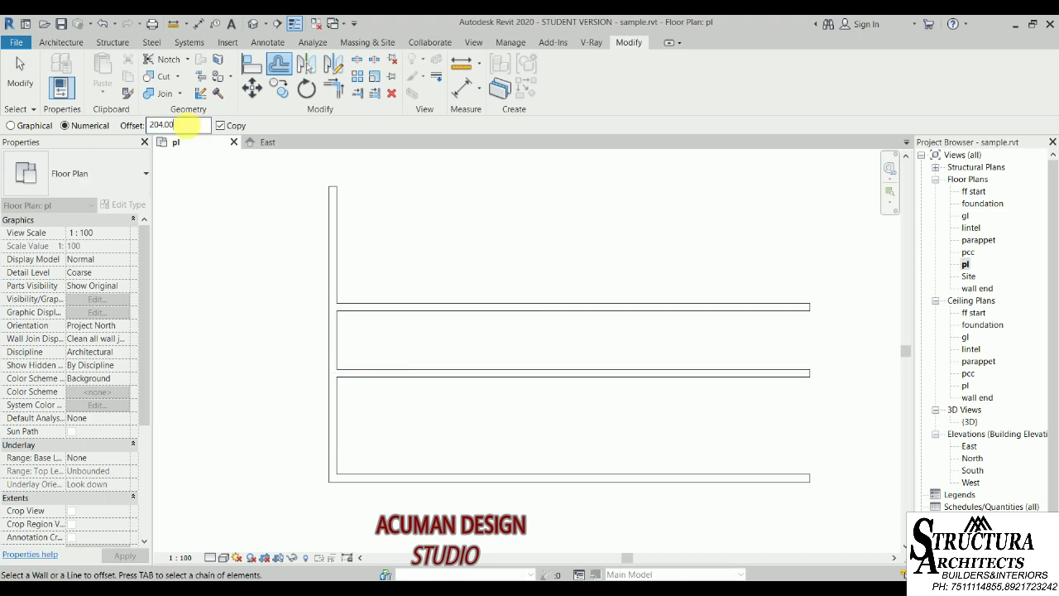
left_click(439, 285)
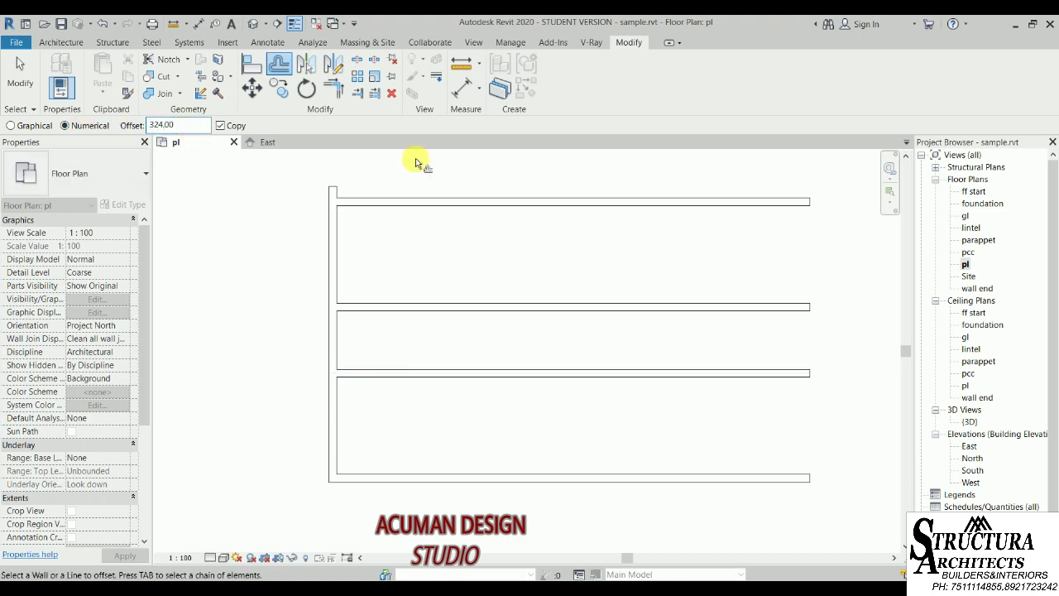
Copy the vertical walls rightward at 324, 350, 324 and 145 offsets.
left_click(338, 428)
left_click(162, 125)
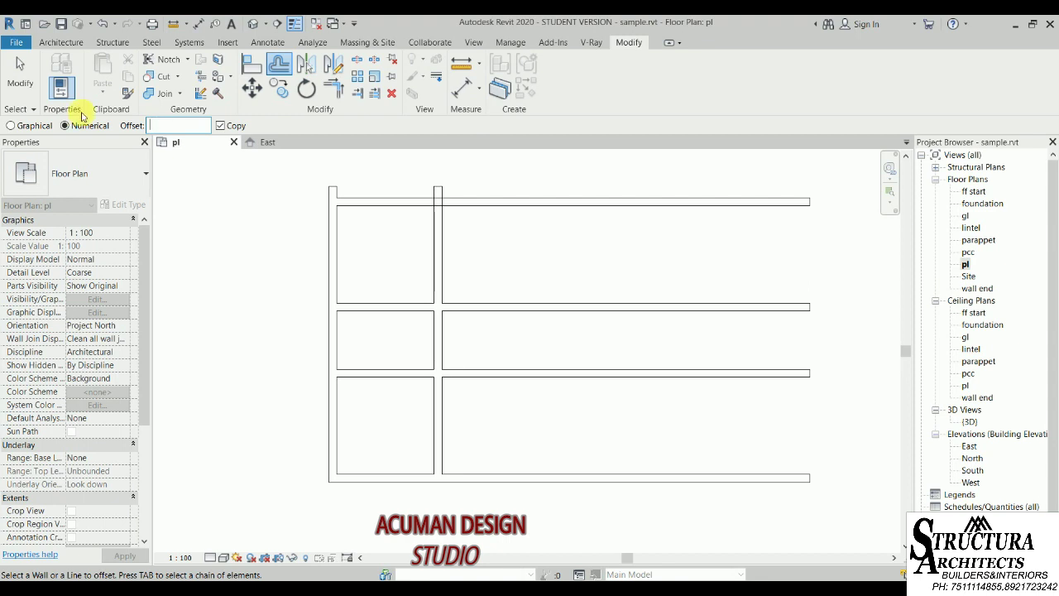
type("350")
left_click(443, 413)
left_click(160, 125)
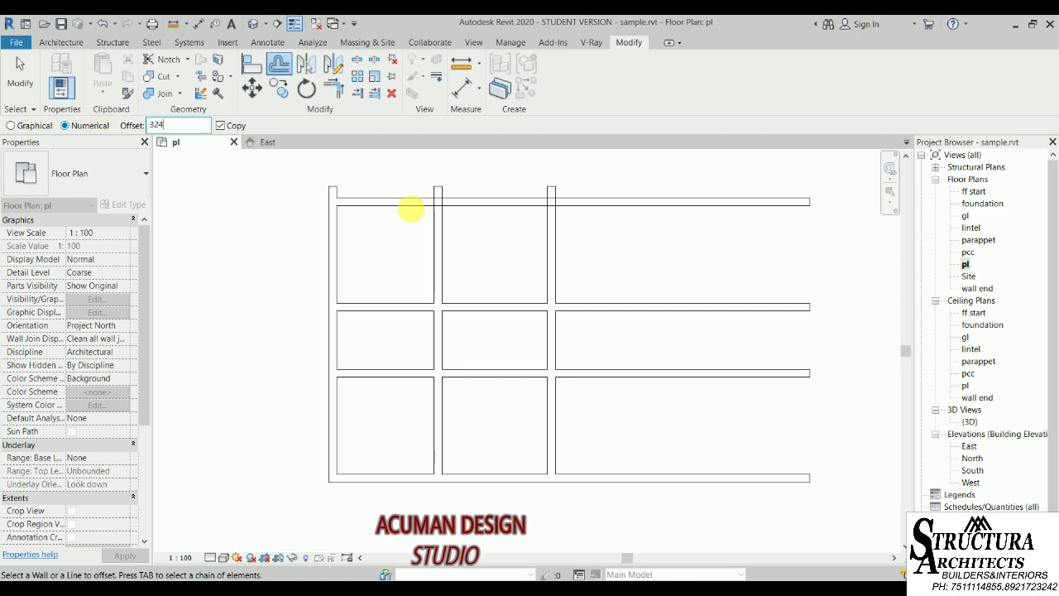
left_click(552, 402)
left_click(170, 125)
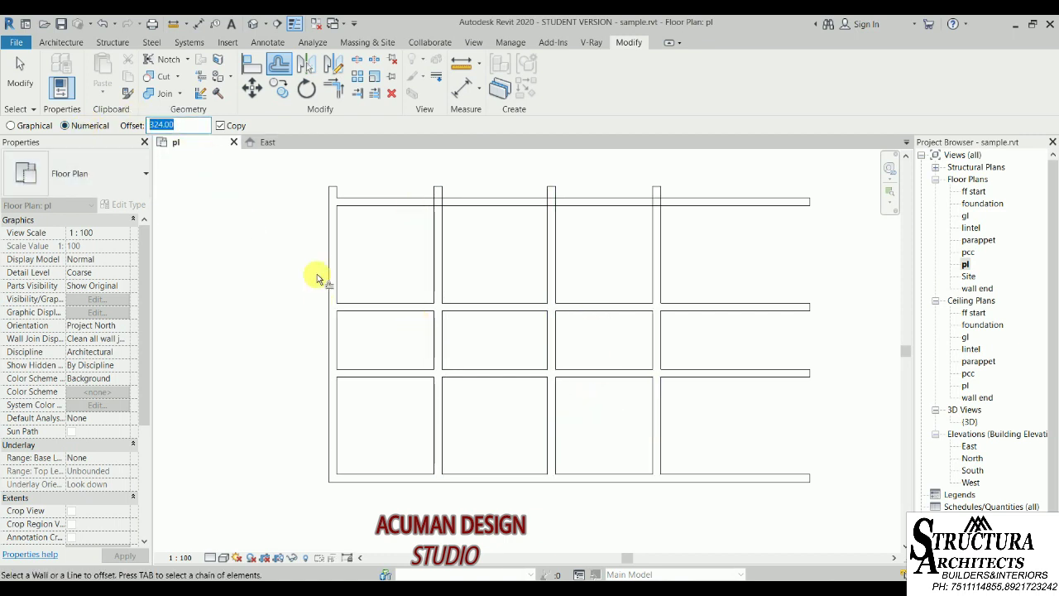
left_click(170, 125)
left_click(339, 350)
key("Escape")
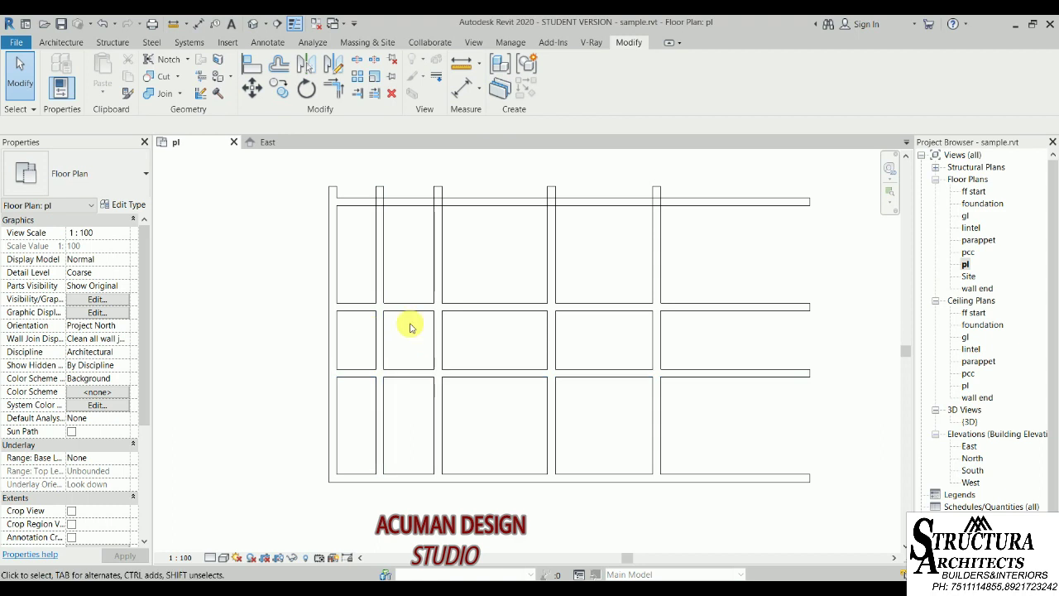
Corner-trim the left and top walls and cut away wall stubs above the top wall.
middle_click_drag(440, 330, 414, 356)
key("t")
key("r")
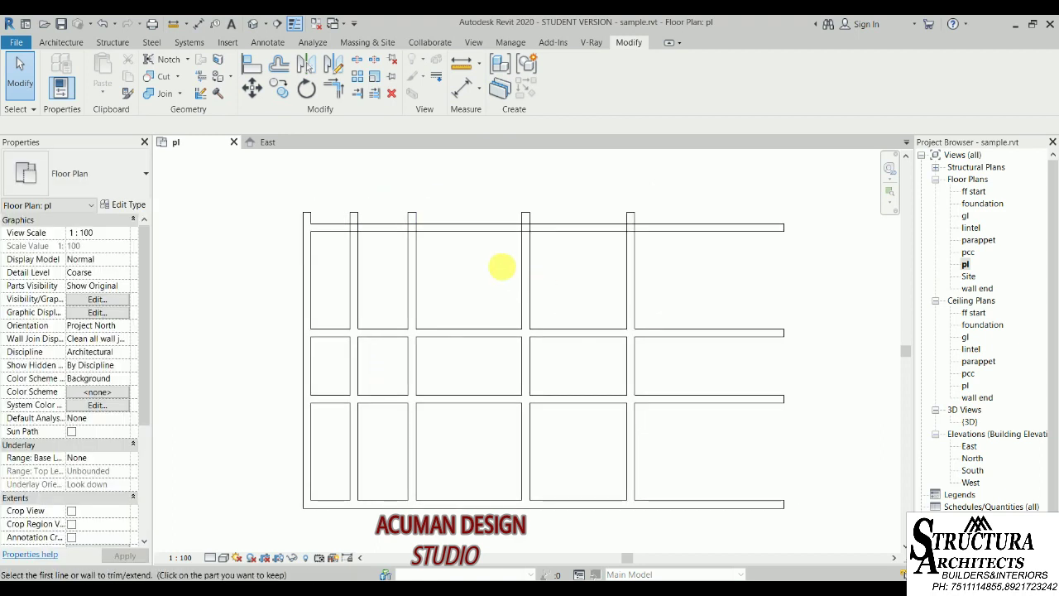
left_click(302, 287)
left_click(333, 229)
left_click(374, 93)
left_click(468, 240)
left_click_drag(753, 281, 329, 289)
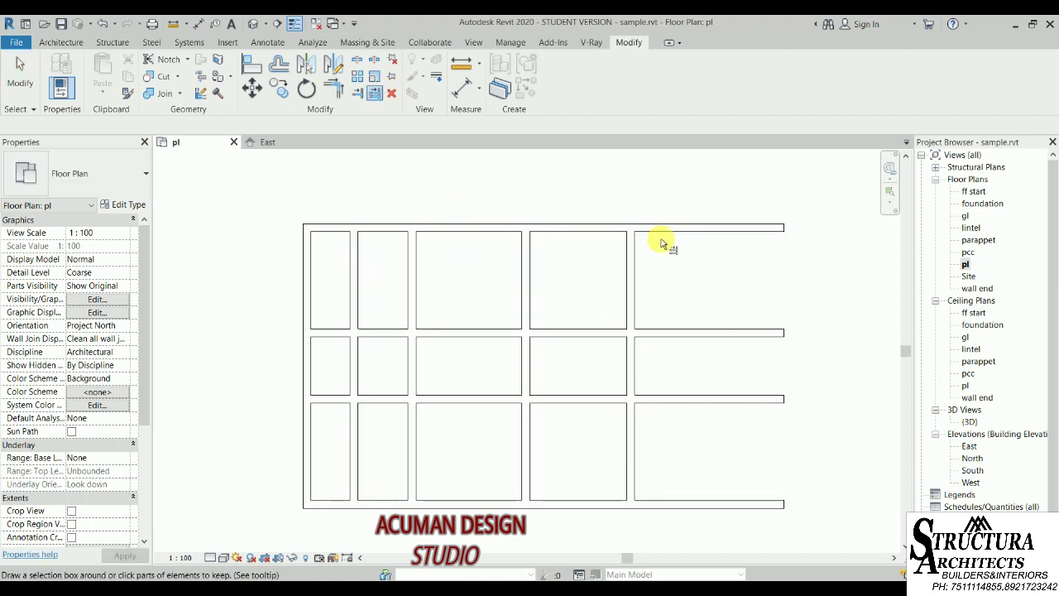
Trim the horizontal walls to remove the right bay and extend the middle-row partition.
left_click(629, 315)
left_click_drag(587, 174, 549, 551)
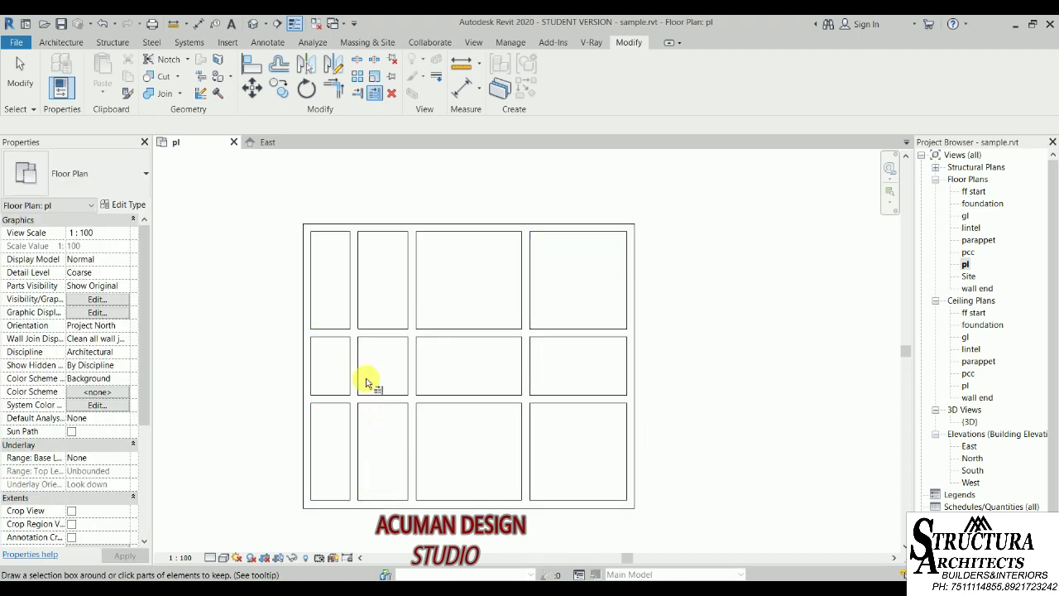
left_click(354, 284)
left_click(348, 404)
left_click(355, 310)
left_click(367, 339)
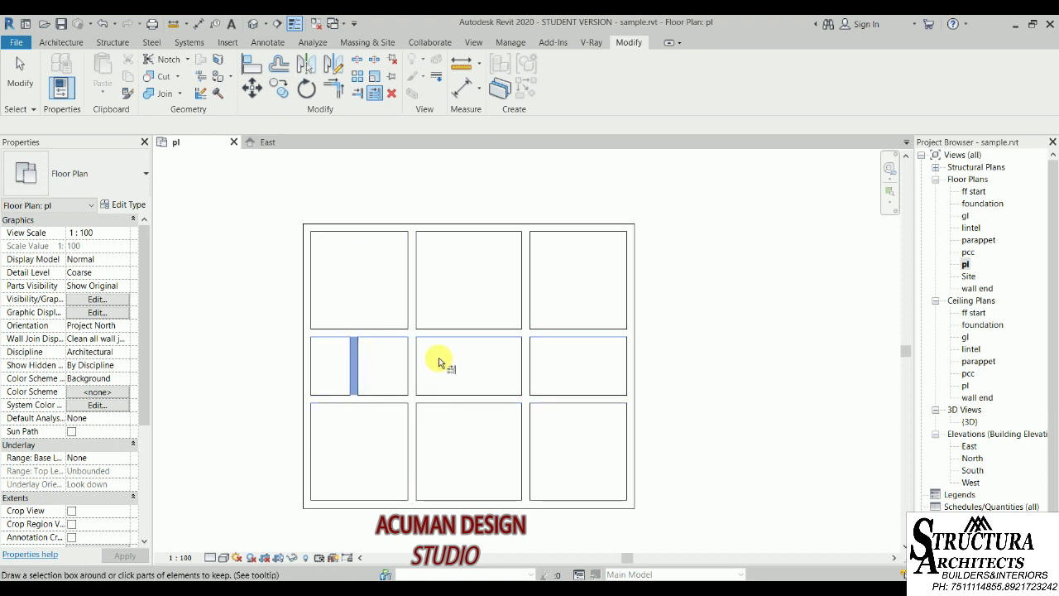
key("Escape")
Nudge the middle-row partition slightly right, then pick the left-column wall as trim boundary.
left_click(358, 371)
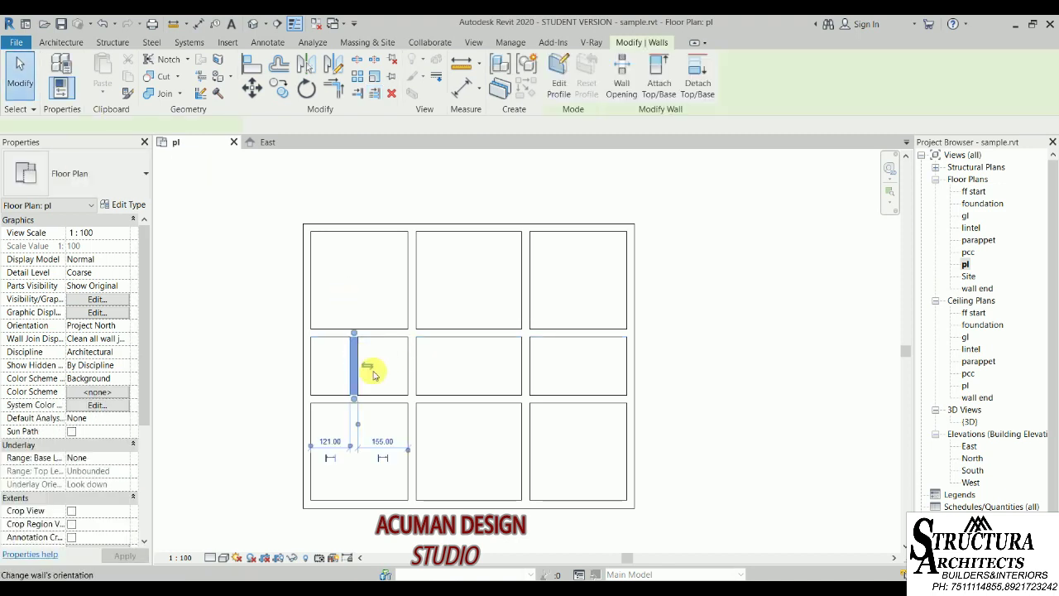
key("Right")
key("Right")
scroll(390, 367, "up", 2)
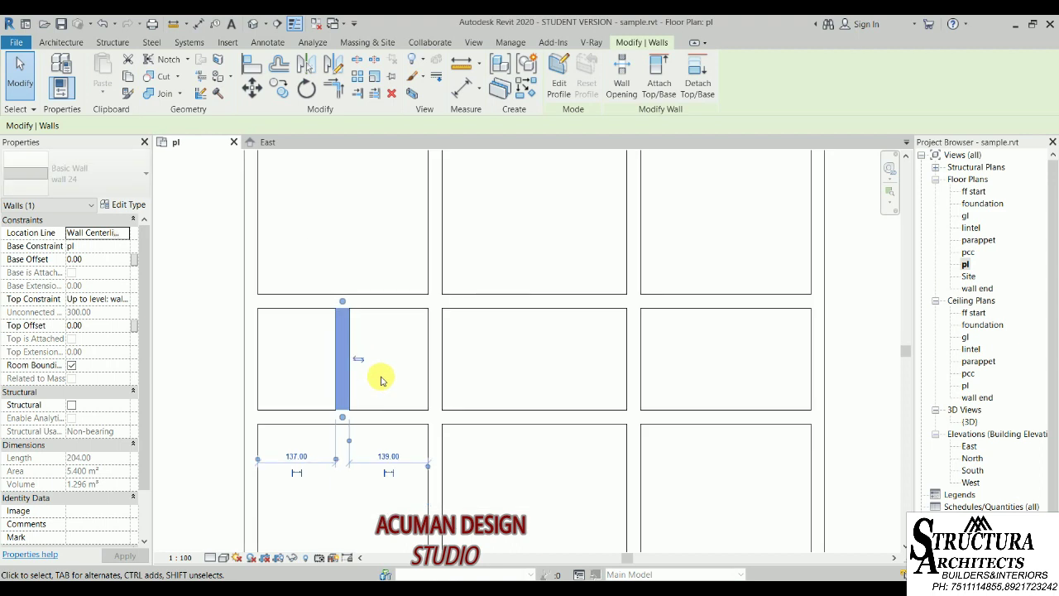
left_click(413, 456)
scroll(314, 393, "down", 3)
middle_click_drag(450, 329, 449, 328)
left_click(375, 93)
left_click(273, 332)
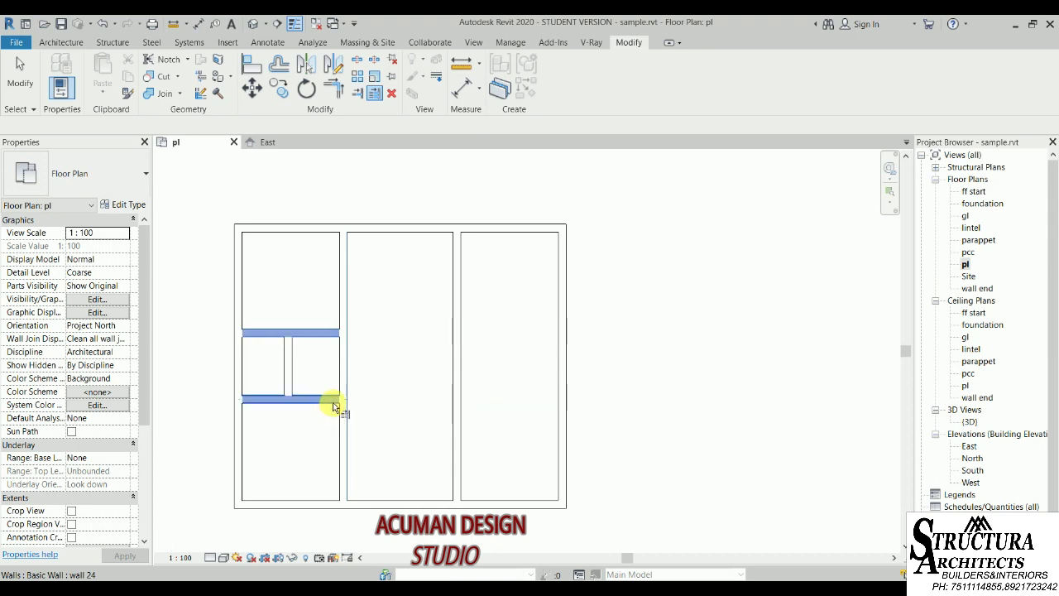
Trim the walls back to a 3x3 grid and extend the middle cross walls to the boundaries.
left_click(333, 402)
left_click(278, 65)
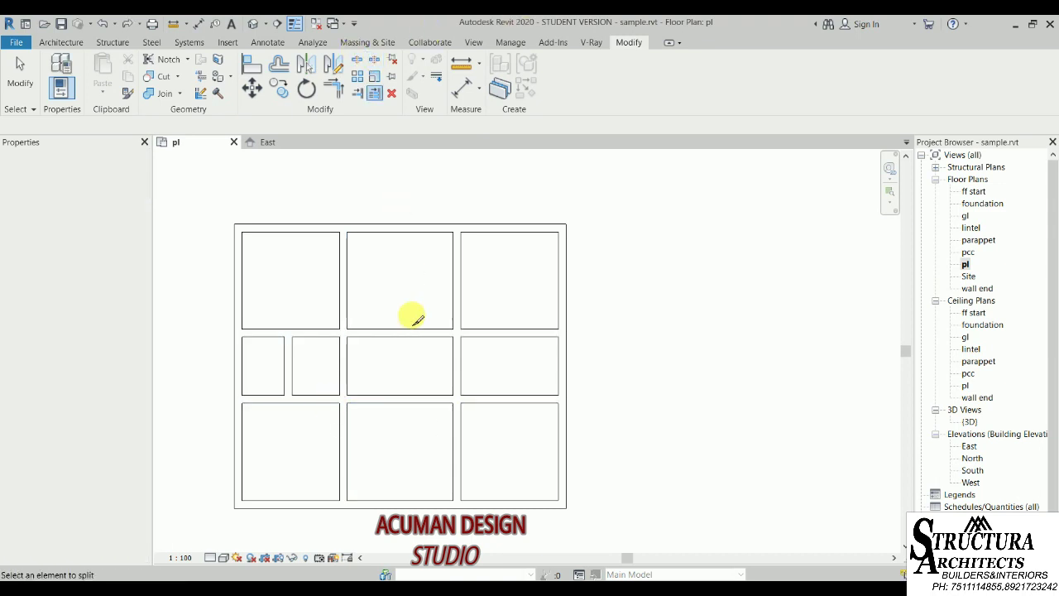
left_click(396, 402)
left_click(374, 93)
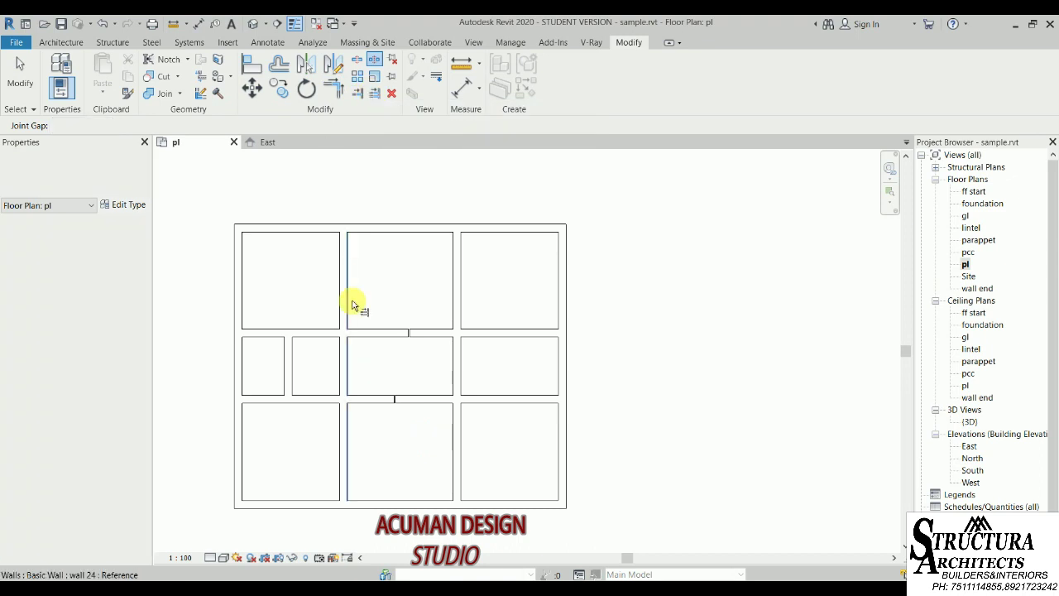
left_click(313, 333)
left_click(307, 401)
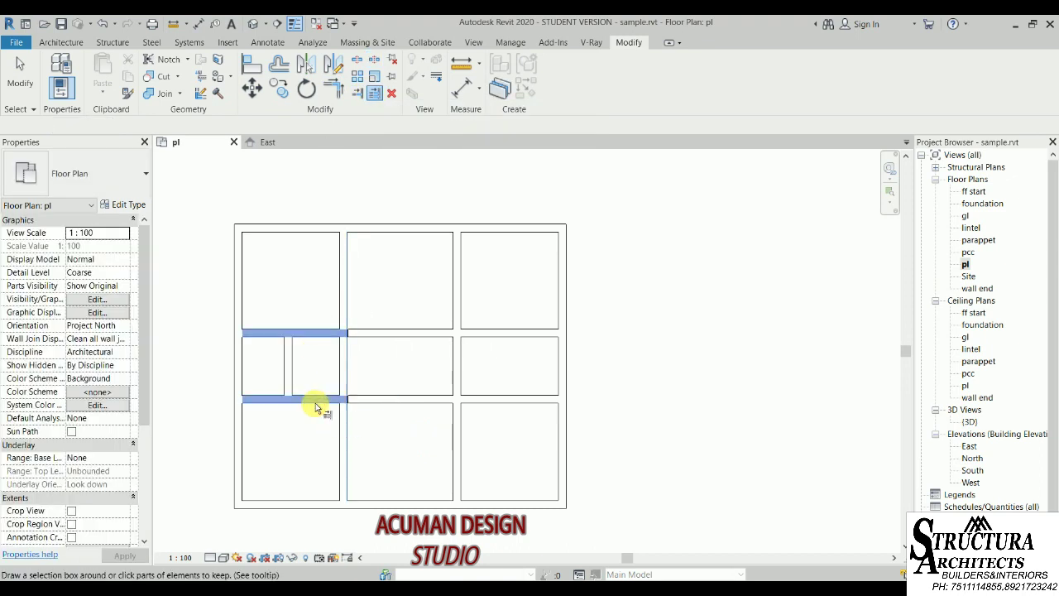
left_click(494, 333)
left_click(499, 401)
key("Escape")
Split the two middle cross walls at the hall edges and delete their inner segments.
left_click_drag(403, 294, 382, 426)
left_click(342, 150)
key("s")
key("l")
left_click(364, 333)
left_click(365, 399)
key("Delete")
Trim away the leftover upper and lower wall stubs inside the hall.
left_click(374, 93)
left_click(339, 318)
left_click(338, 371)
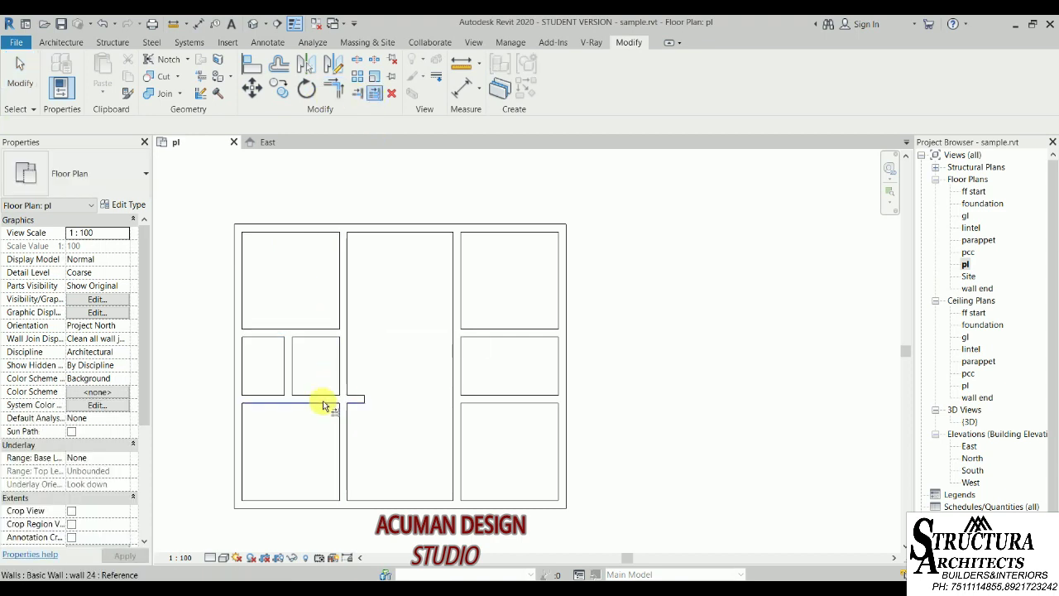
left_click(375, 93)
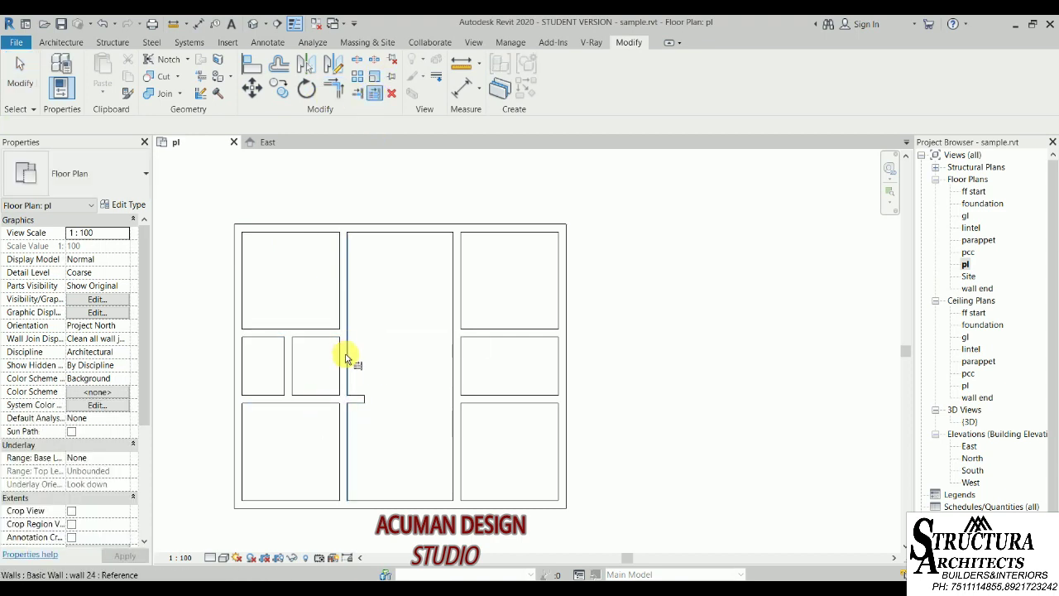
left_click(313, 400)
key("Escape")
middle_click_drag(373, 385, 368, 343)
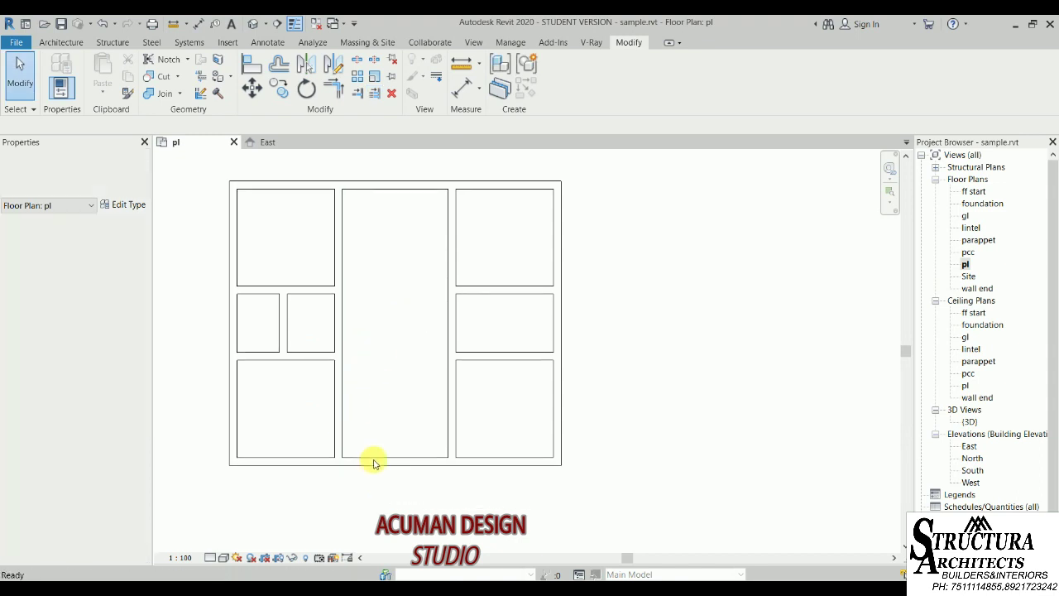
left_click(278, 64)
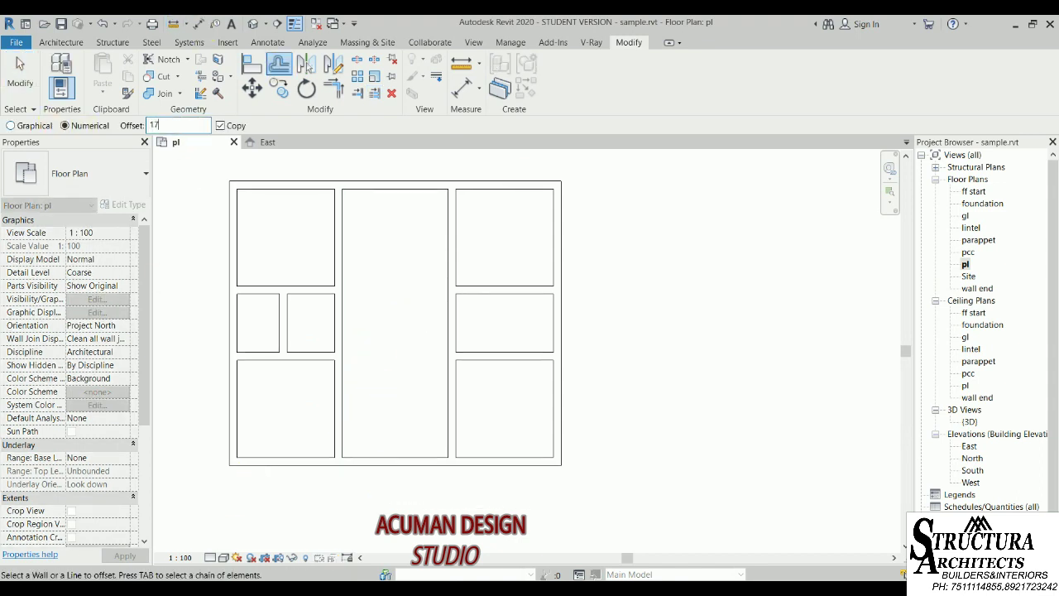
Copy the bottom wall 174 upward and trim off its parts outside the hall.
type("174")
left_click(374, 447)
key("Escape")
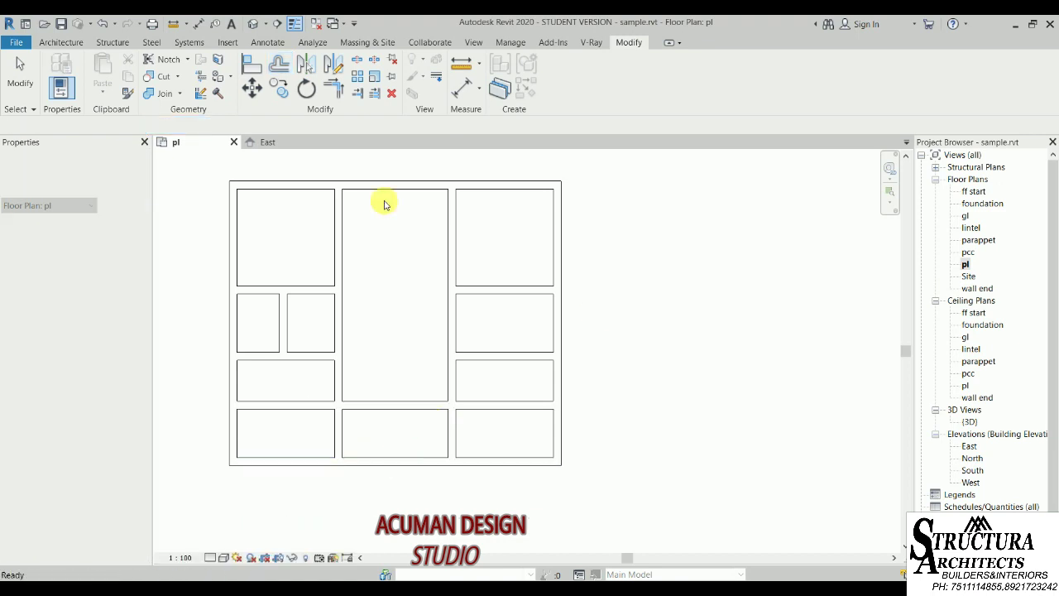
left_click(375, 93)
left_click(367, 413)
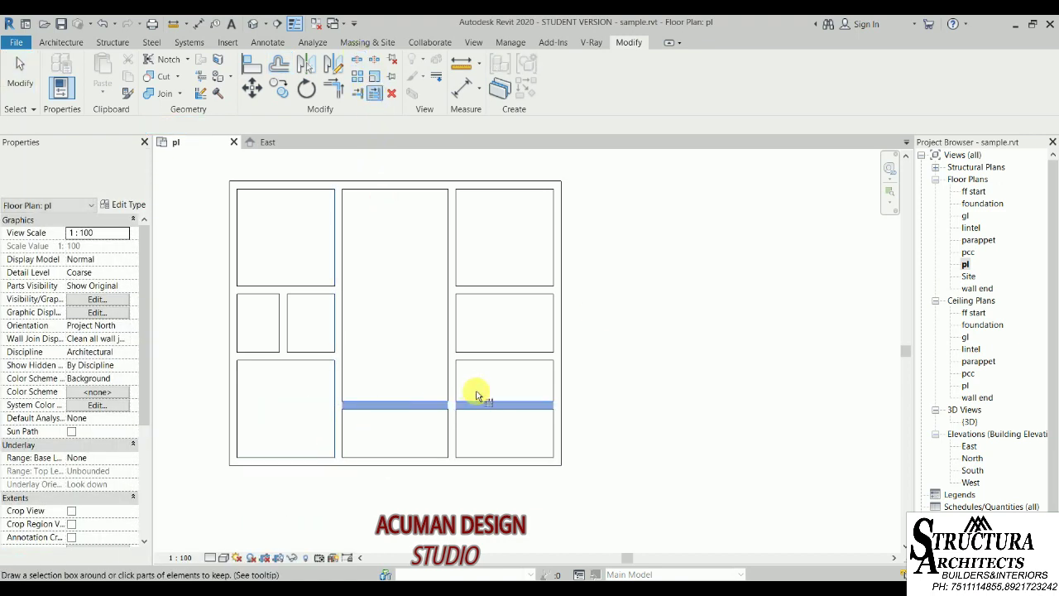
key("Escape")
left_click(379, 97)
left_click(456, 371)
left_click(416, 406)
key("Escape")
Split the bottom outer wall at the hall's edges and drag the left segment's end shorter.
left_click(377, 65)
left_click(382, 457)
left_click(20, 78)
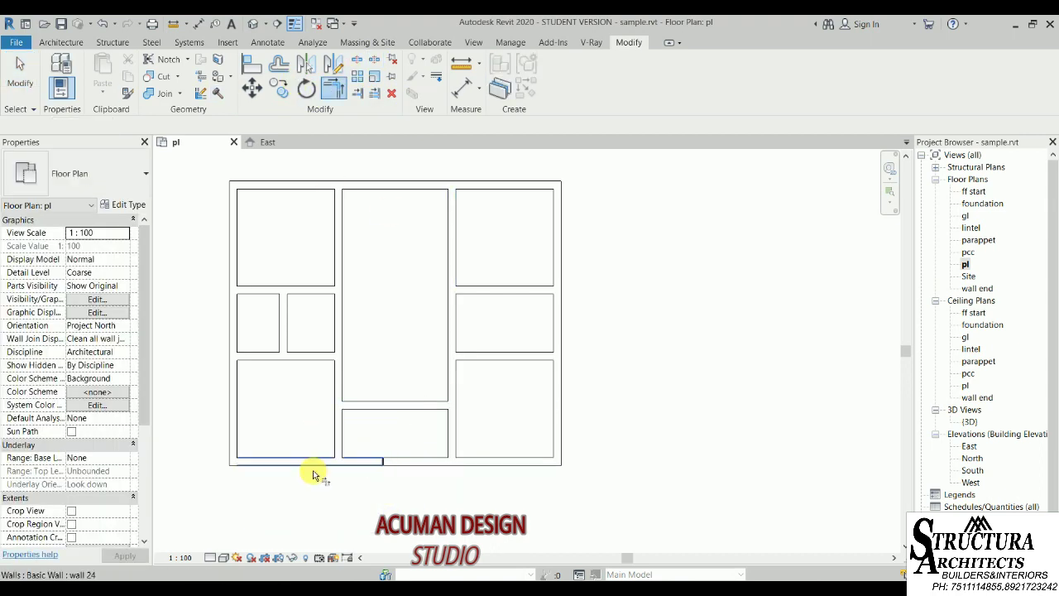
left_click(469, 460)
key("Escape")
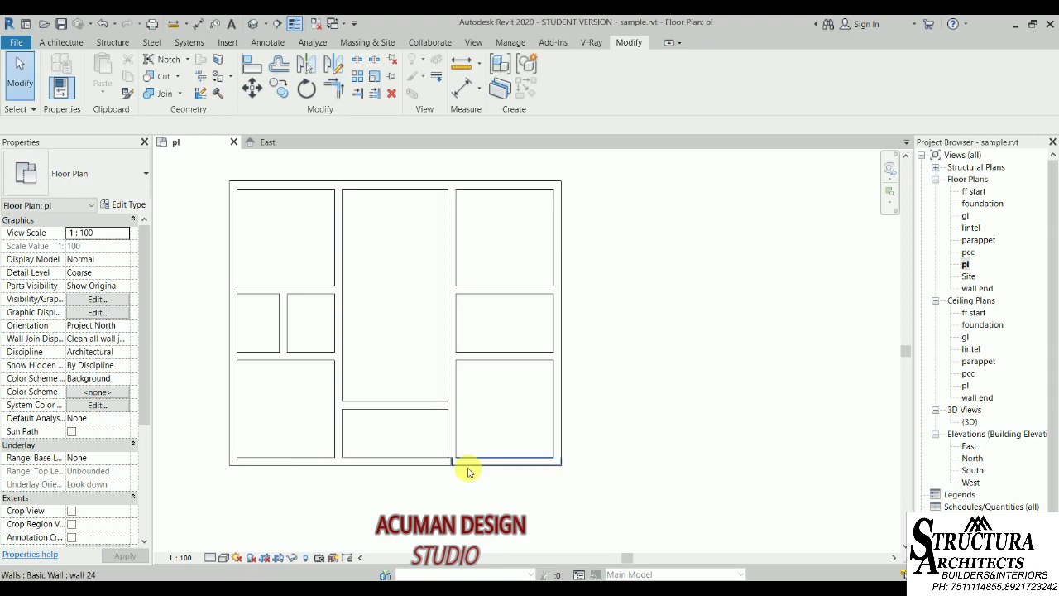
left_click(386, 456)
left_click_drag(451, 461, 442, 449)
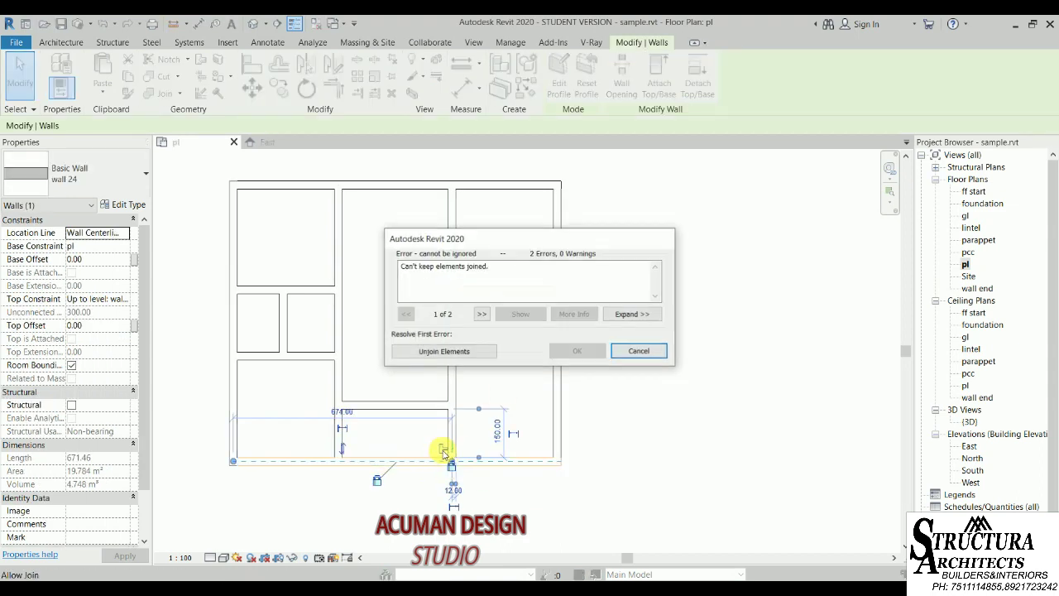
Unjoin the bottom walls and delete the short bottom wall segment under the hall.
left_click(429, 351)
key("Escape")
left_click(371, 457)
left_click(367, 438)
left_click(396, 463)
key("Delete")
Trim the bottom-left wall to a corner with the hall's left wall, then check the bottom walls.
key("t")
key("r")
left_click(330, 461)
left_click(343, 432)
left_click(452, 469)
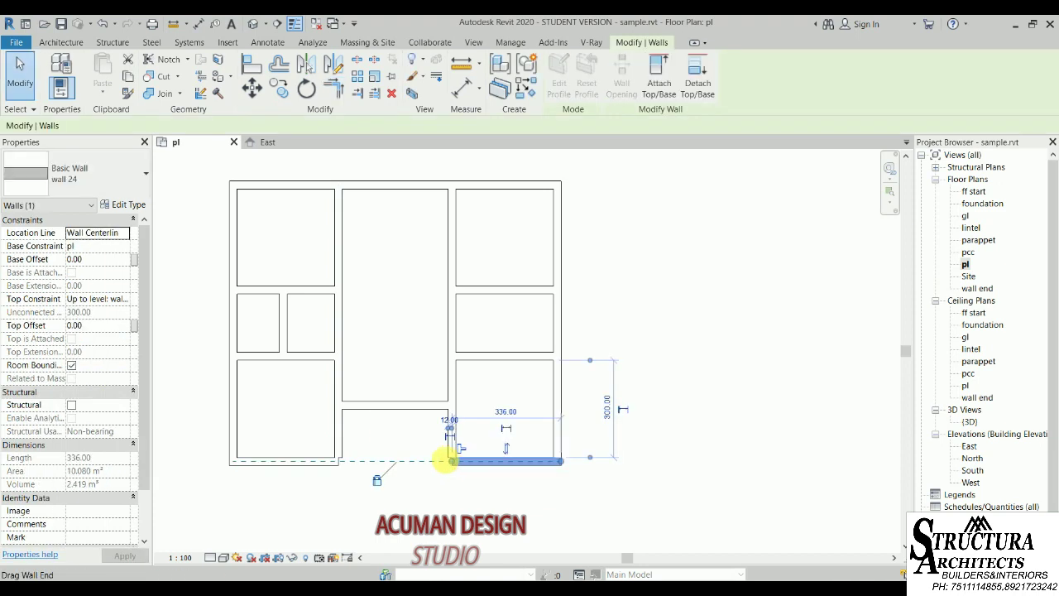
left_click(470, 445)
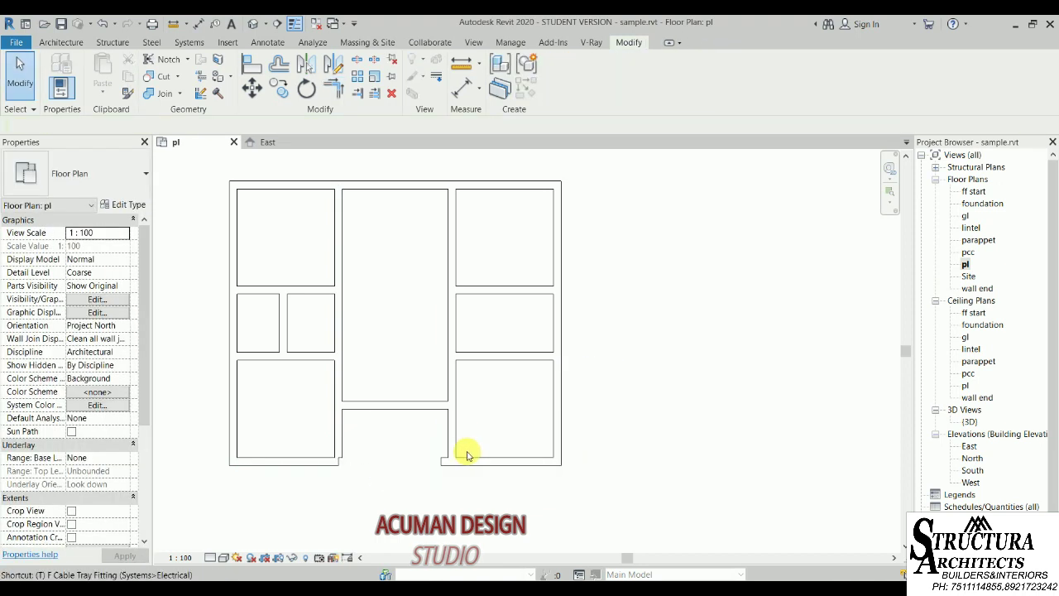
left_click(329, 461)
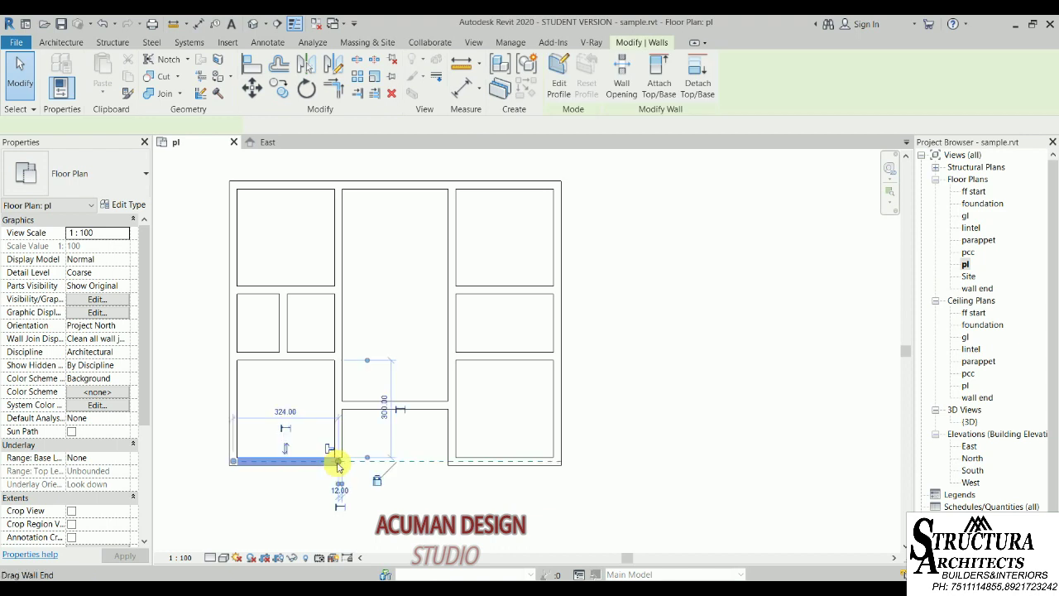
left_click(358, 450)
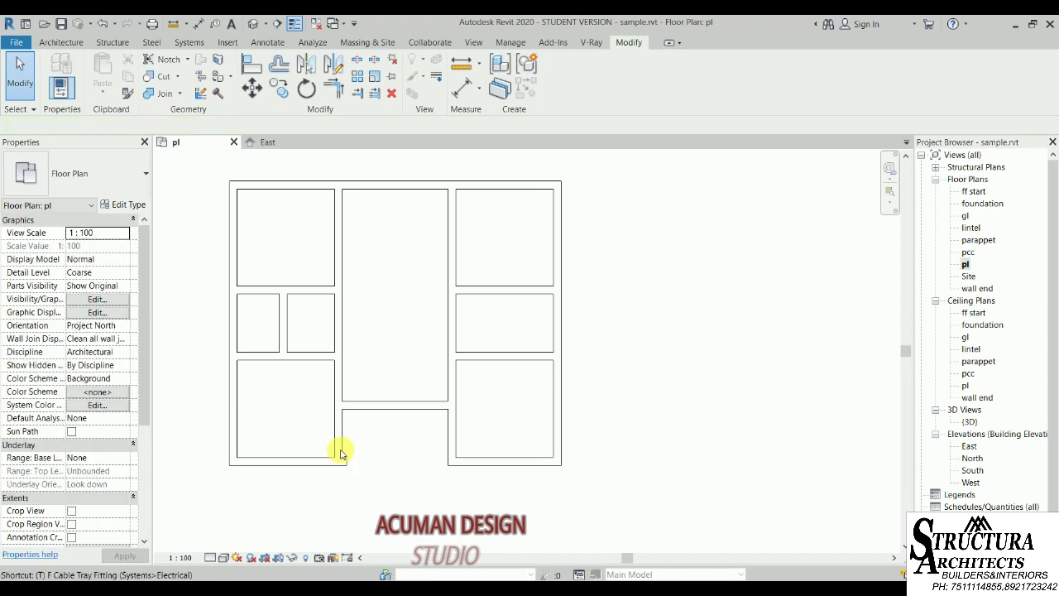
scroll(403, 421, "down", 1)
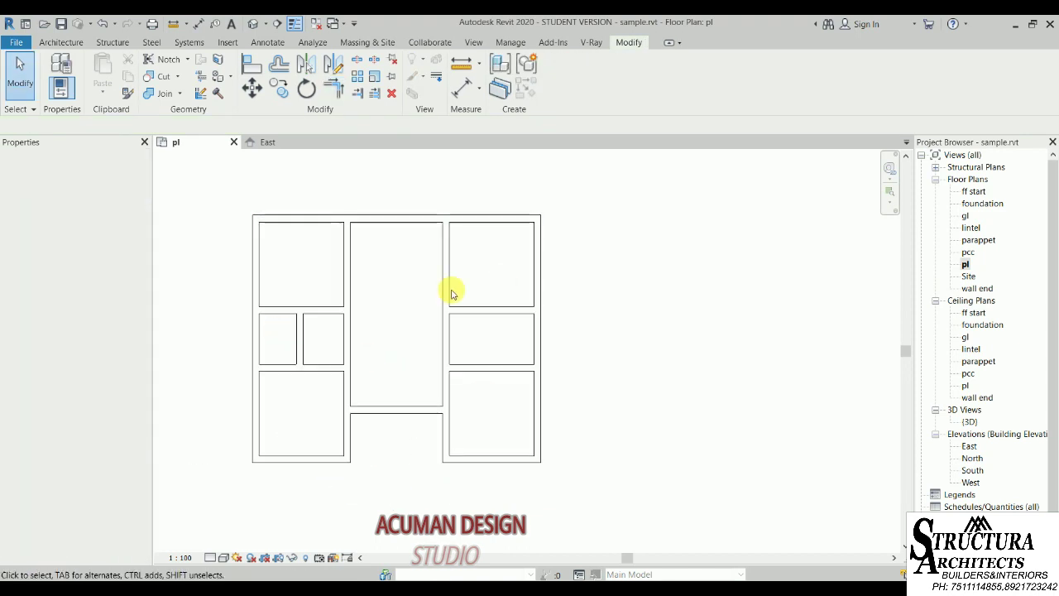
Split the hall's right wall at the middle row of rooms.
key("s")
key("l")
left_click(476, 331)
key("Escape")
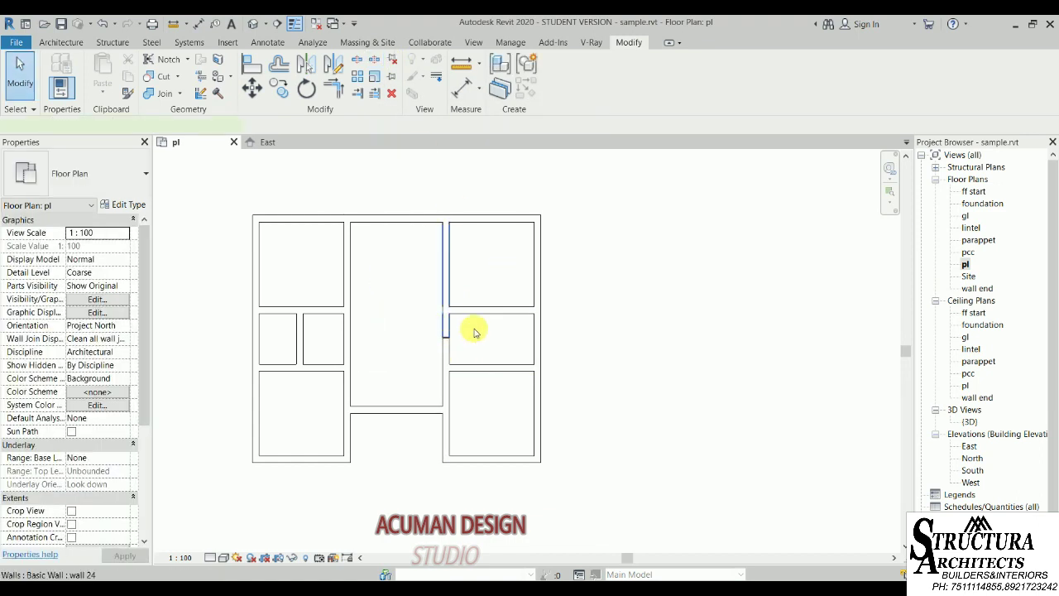
left_click(466, 331)
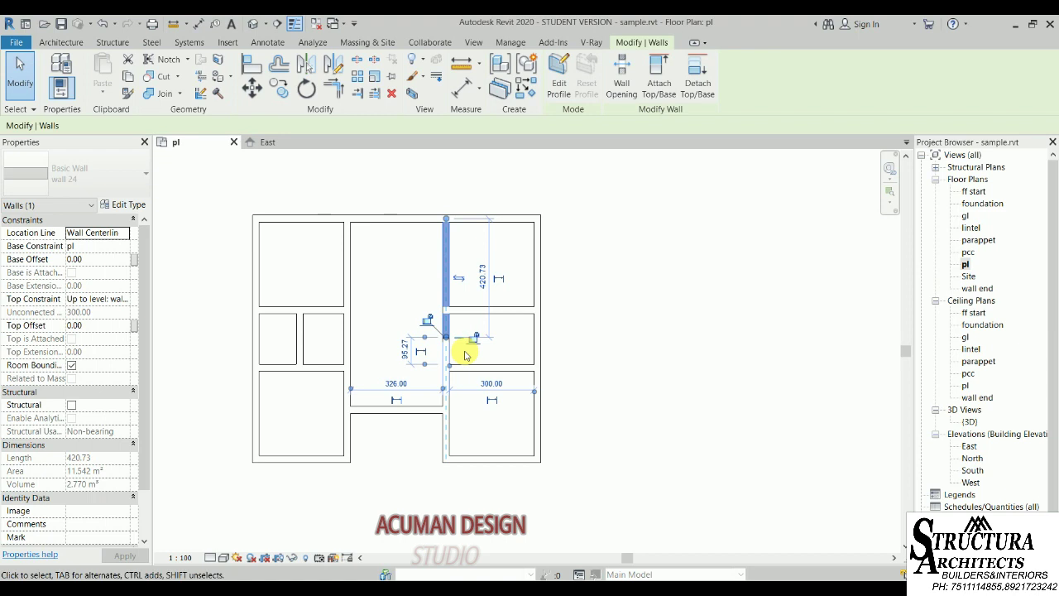
left_click(466, 348)
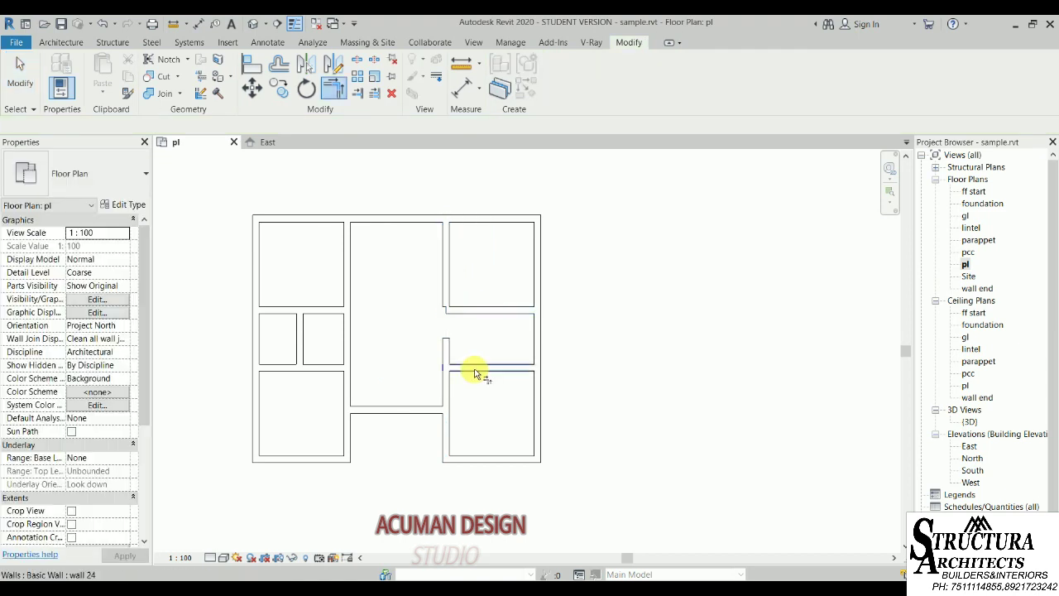
Trim the hall's right wall and the right-column horizontal wall into a corner.
left_click(444, 307)
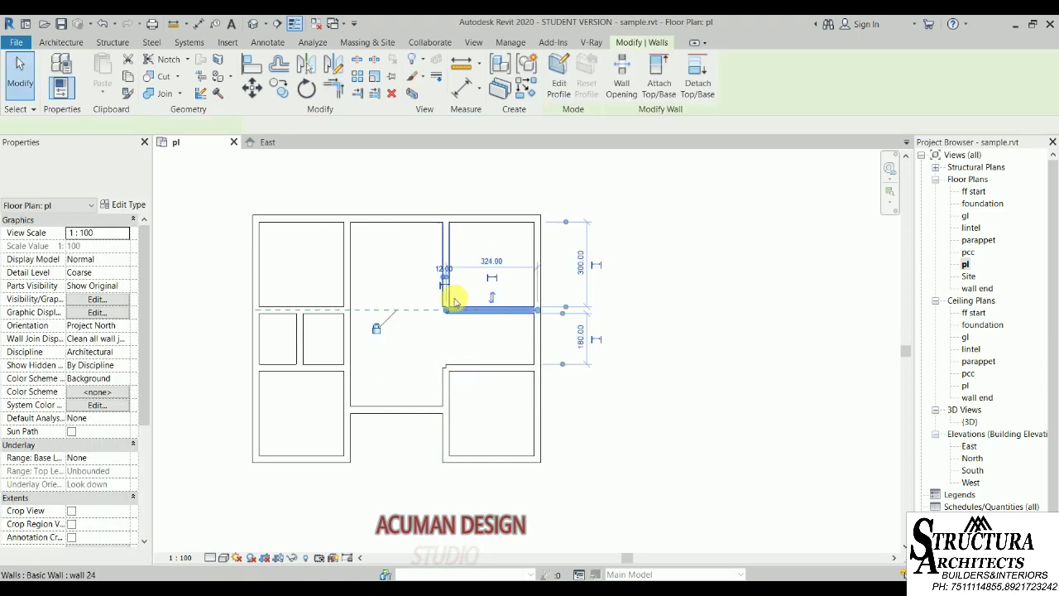
key("t")
key("r")
left_click(445, 279)
left_click(454, 303)
key("Escape")
left_click(444, 307)
key("Escape")
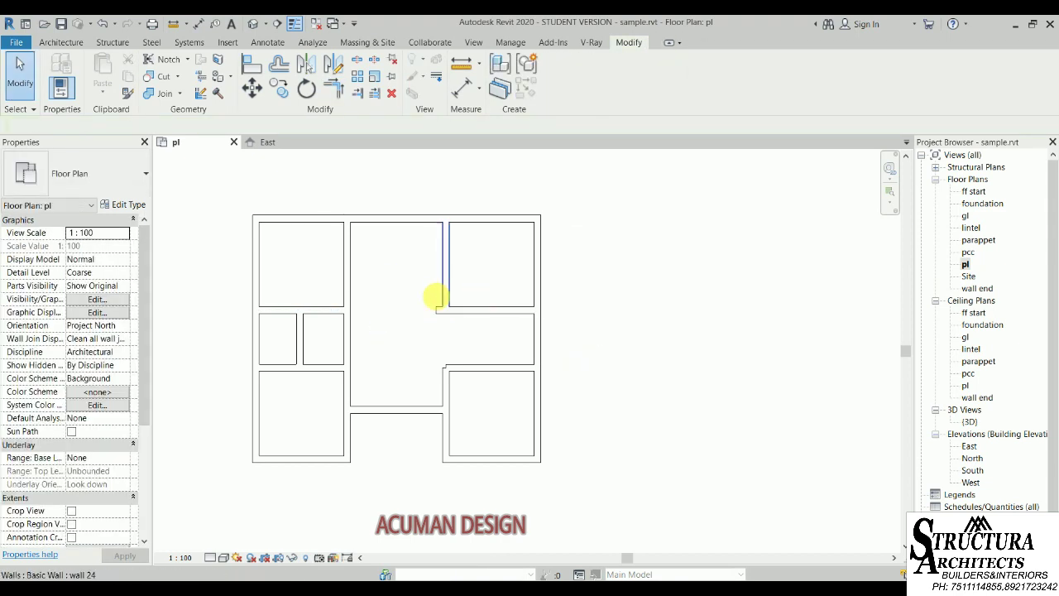
Make the lower vertical wall in the right column 390 long.
left_click(445, 368)
left_click_drag(445, 368, 447, 349)
key("ctrl+z")
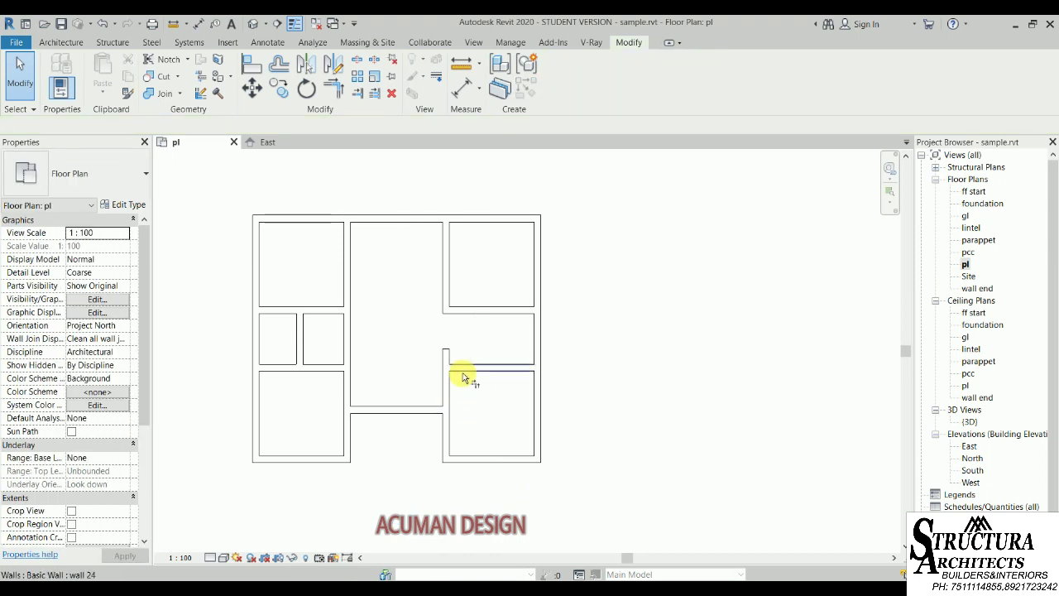
left_click(448, 377)
mouse_move(442, 361)
left_mouse_down()
mouse_move(471, 355)
mouse_move(422, 366)
mouse_move(432, 378)
left_mouse_up()
key("Escape")
left_click(448, 369)
left_click(433, 366)
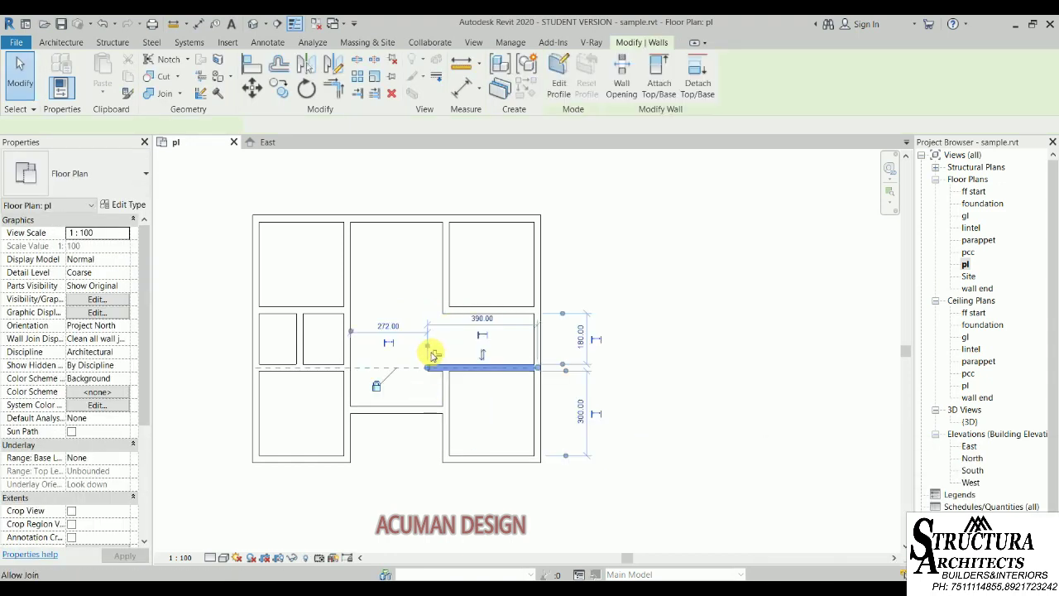
left_click(459, 397)
scroll(495, 323, "down", 2)
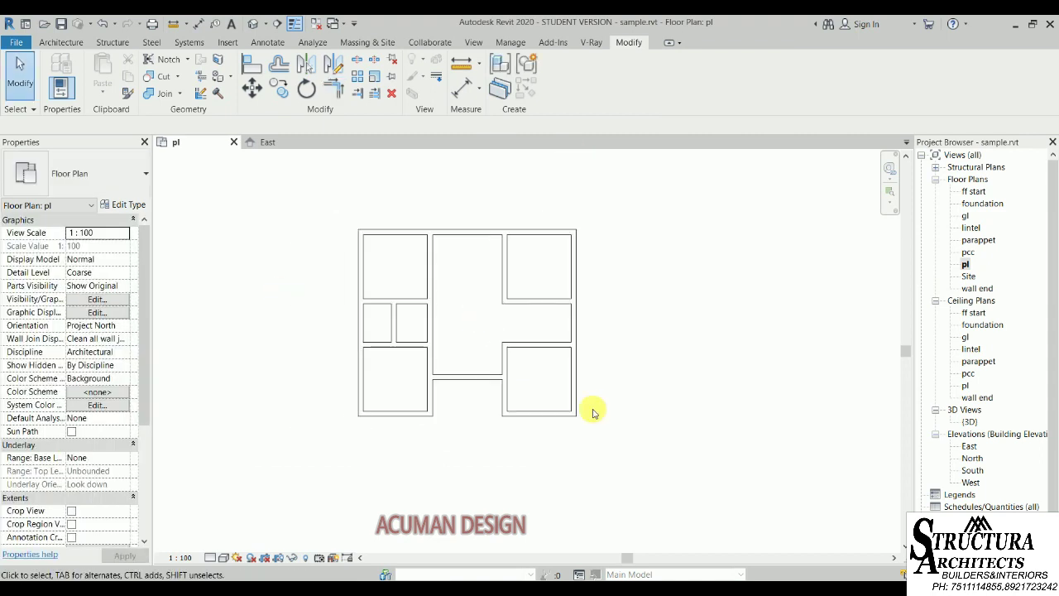